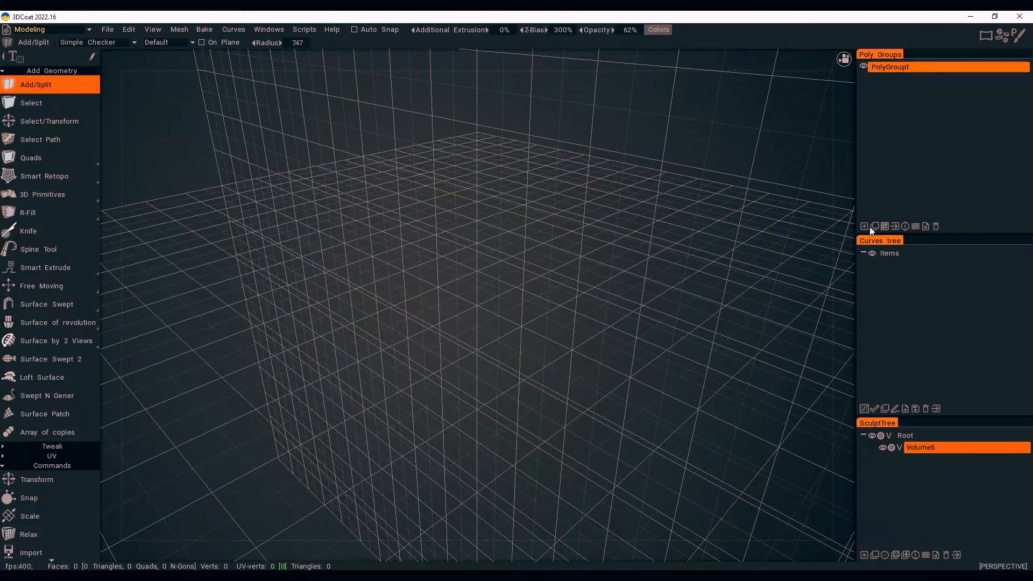
Switch to the orthographic front view and display the bottle reference image with the whole bottle in view
{"action": "key", "text": "KP_2"}
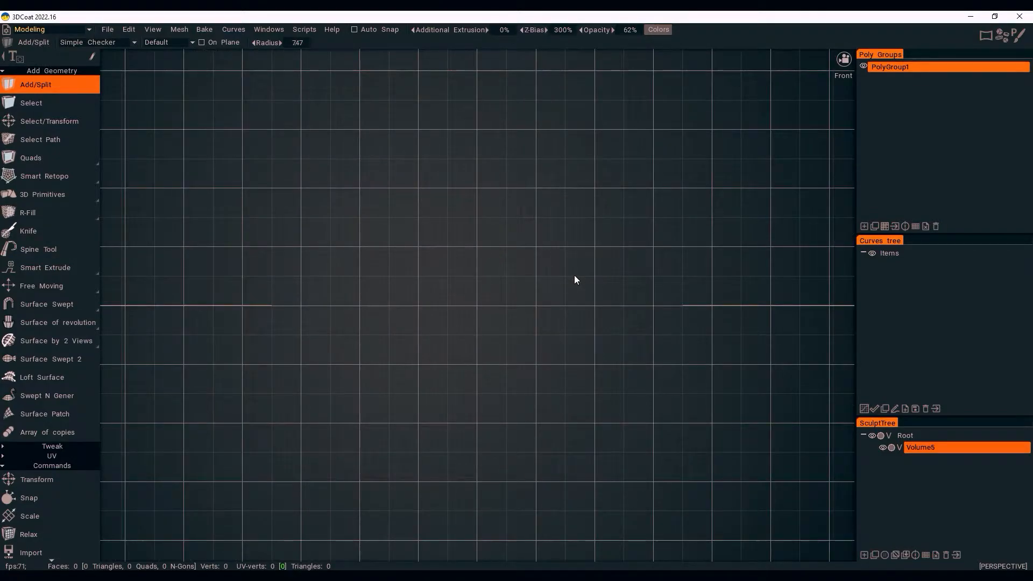
{"action": "key", "text": "KP_5"}
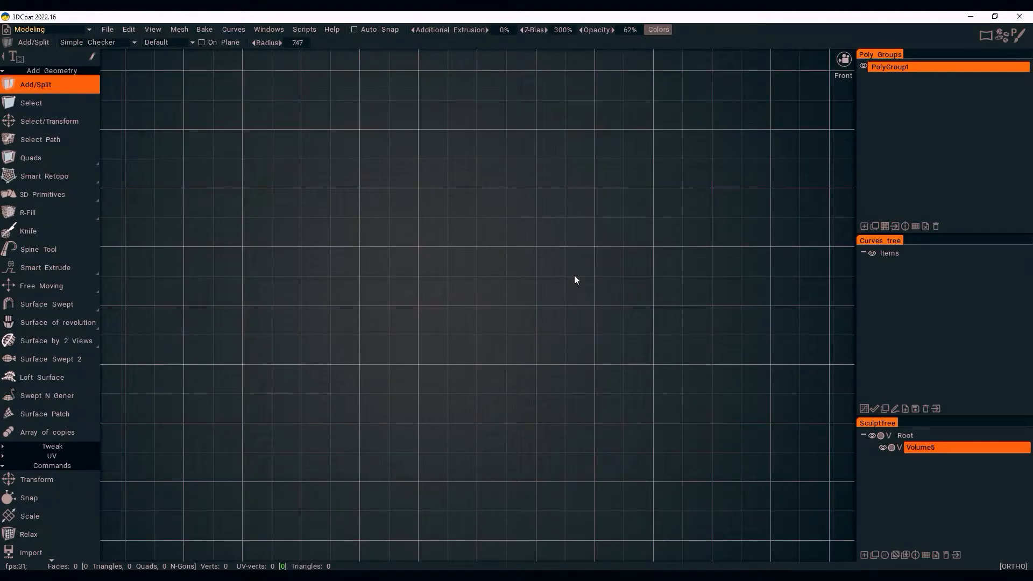
{"action": "mouse_move", "coordinate": [818, 60]}
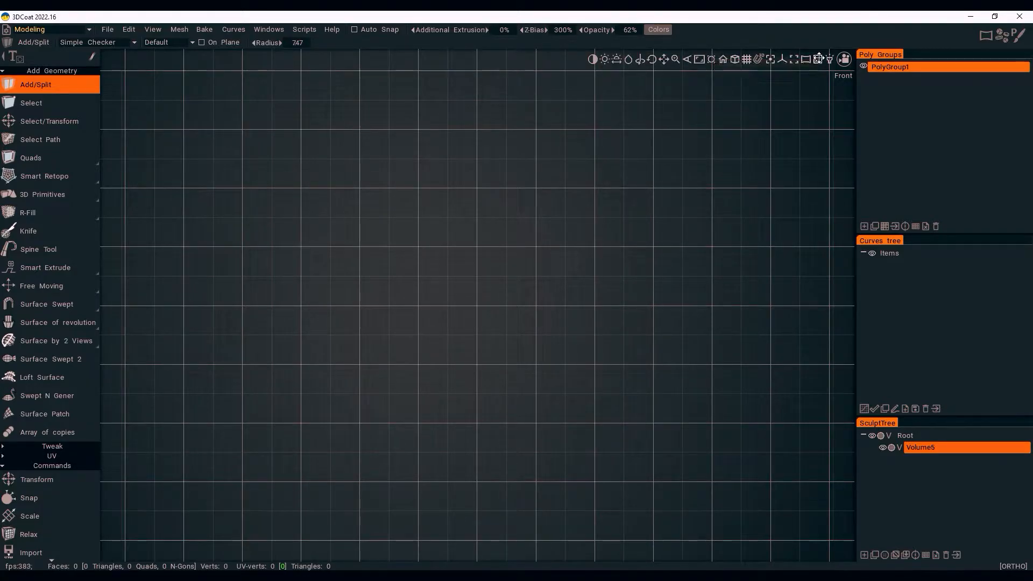
{"action": "left_click", "coordinate": [844, 58]}
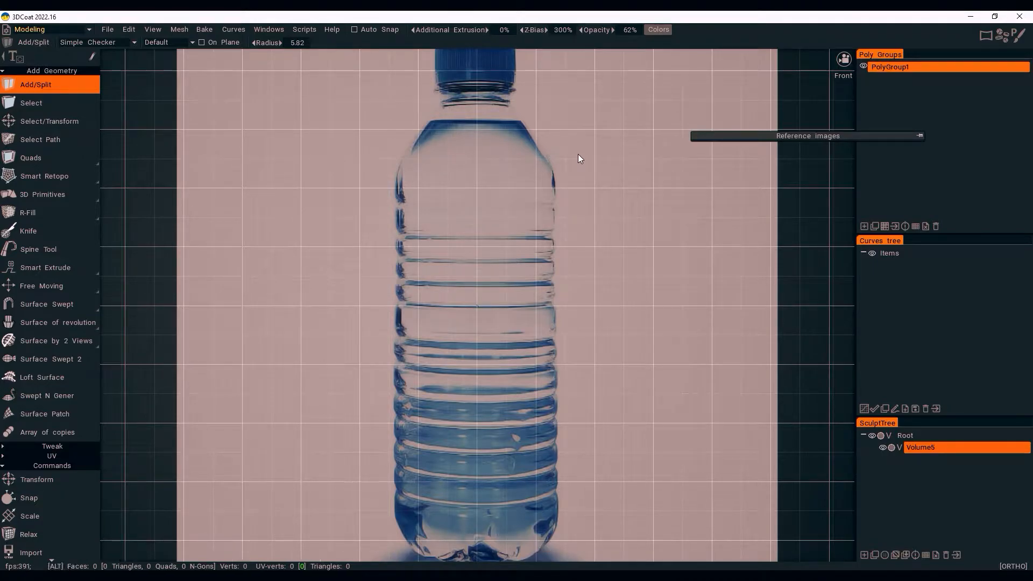
{"action": "scroll", "coordinate": [578, 154], "scroll_direction": "down", "scroll_amount": 2}
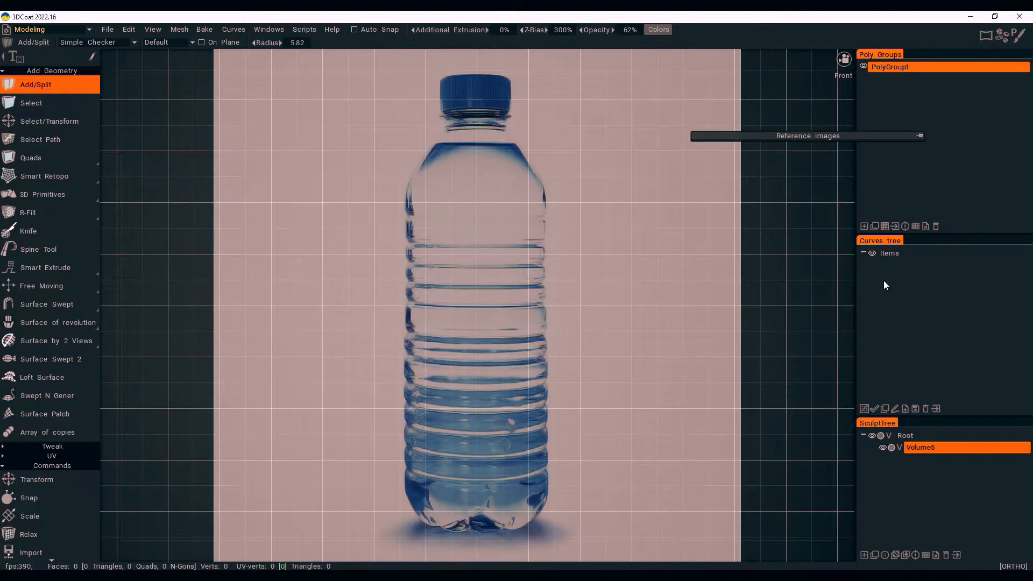
Enter curve drawing mode and place an ellipse curve beside the bottle's upper part in the reference image
{"action": "mouse_move", "coordinate": [89, 54]}
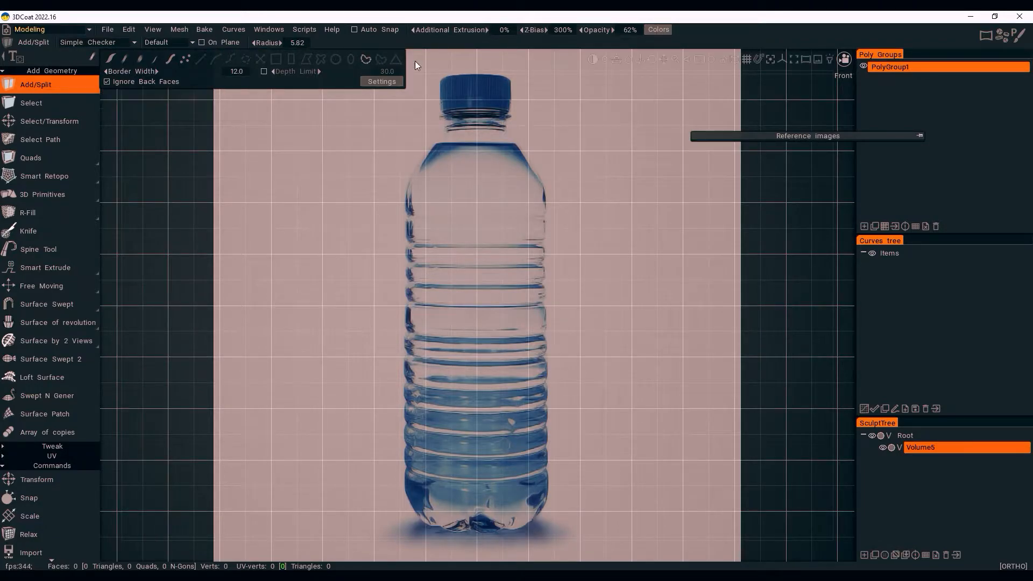
{"action": "left_click", "coordinate": [365, 59]}
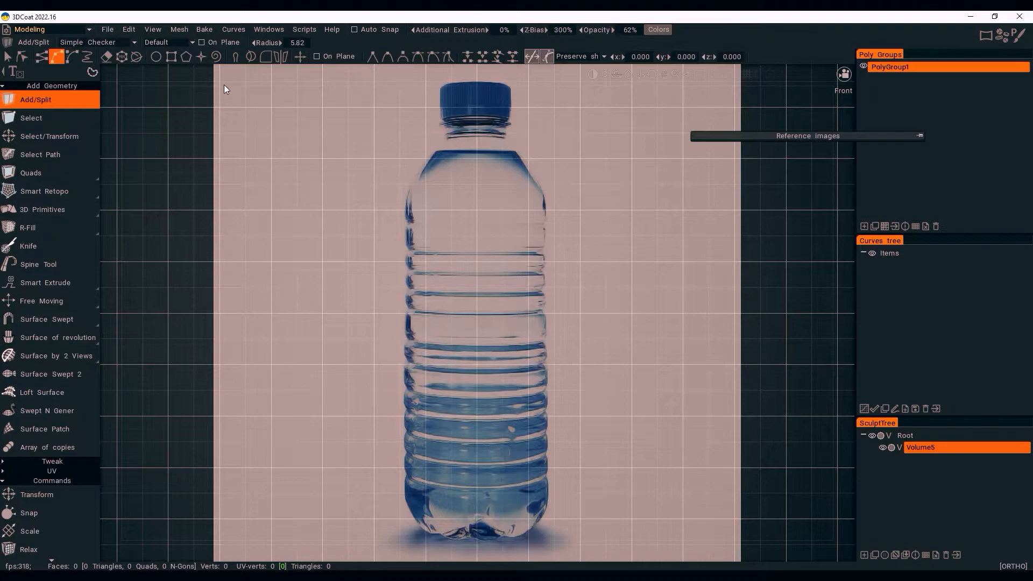
{"action": "left_click", "coordinate": [157, 59]}
{"action": "left_click", "coordinate": [157, 59]}
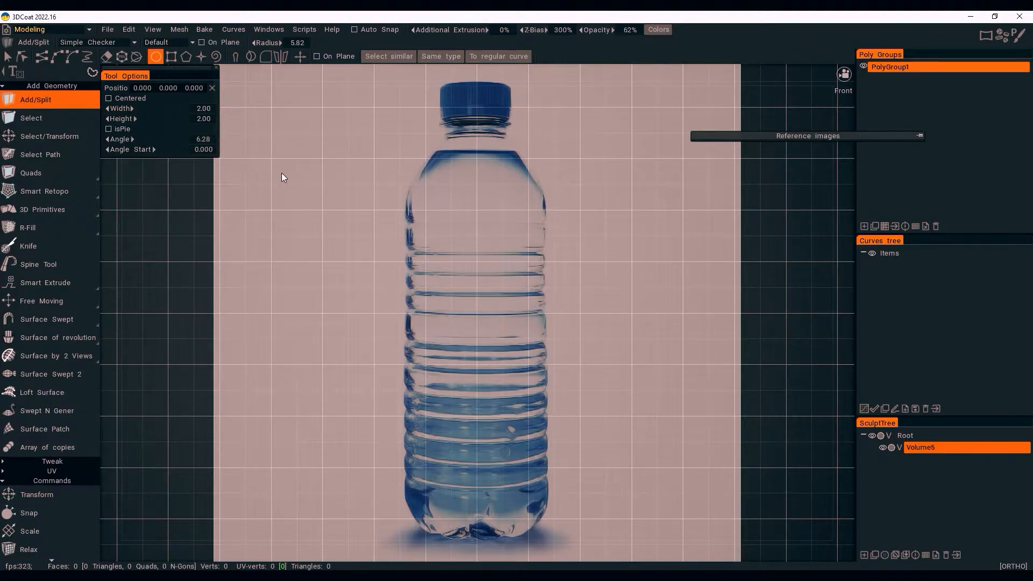
{"action": "left_click", "coordinate": [267, 167]}
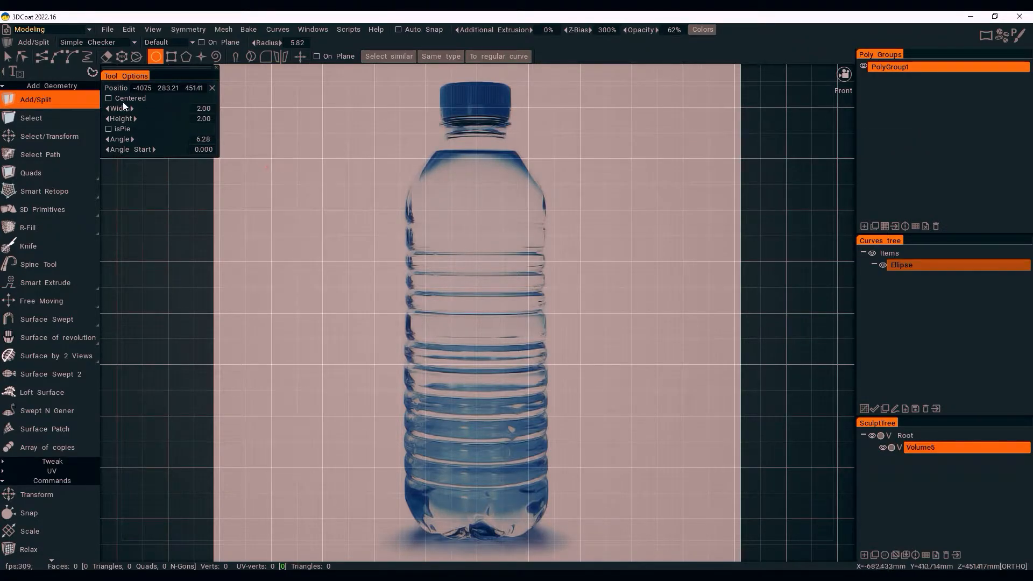
Set the ellipse's width and height to 10
{"action": "left_click", "coordinate": [197, 108]}
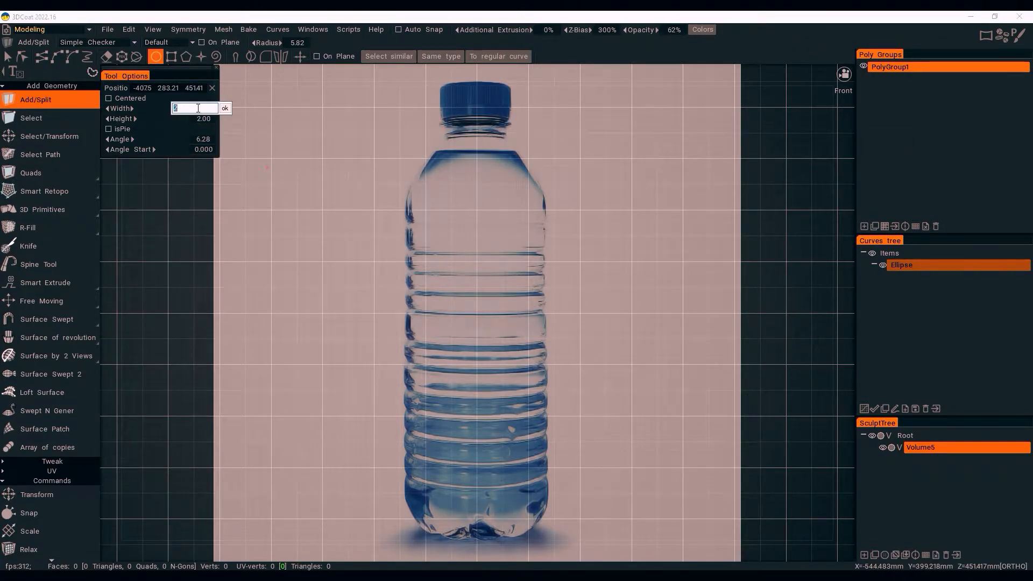
{"action": "type", "text": "10"}
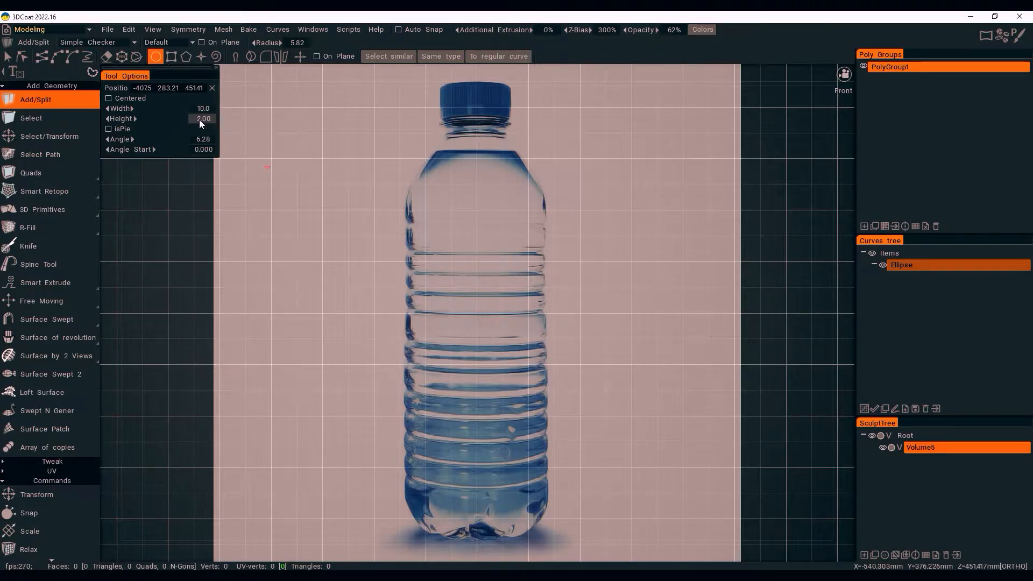
{"action": "key", "text": "Tab"}
{"action": "type", "text": "10"}
{"action": "key", "text": "Return"}
Set the ellipse's width and height to 100
{"action": "left_click", "coordinate": [200, 110]}
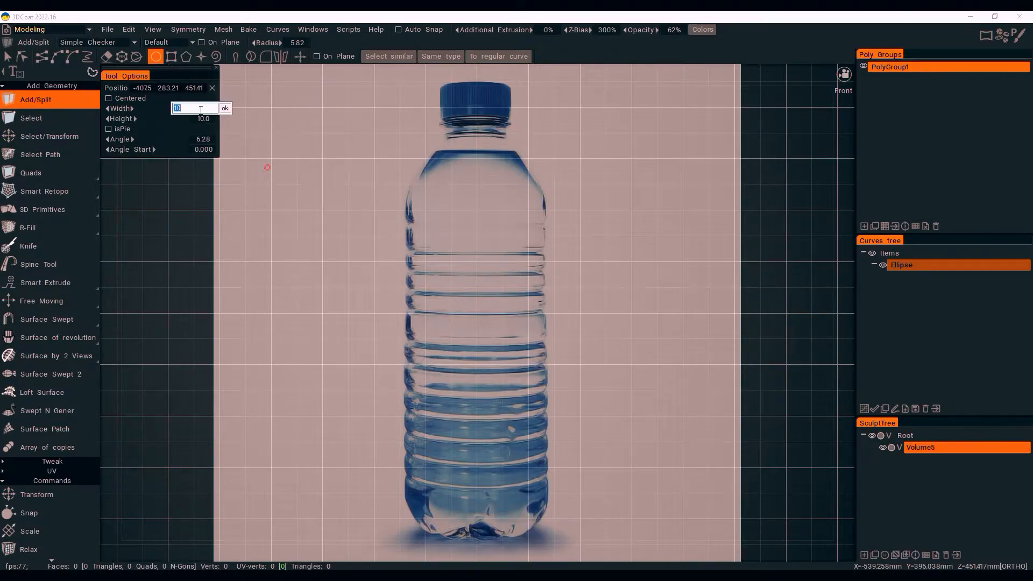
{"action": "type", "text": "100"}
{"action": "left_click", "coordinate": [224, 108]}
{"action": "left_click", "coordinate": [206, 119]}
{"action": "type", "text": "100"}
{"action": "left_click", "coordinate": [224, 119]}
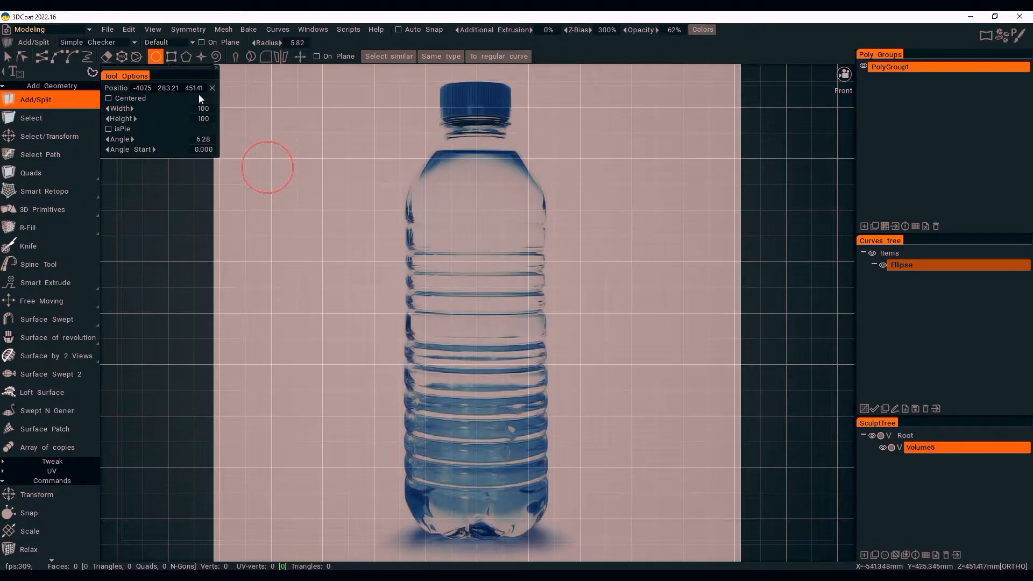
Set the ellipse's width and height to 200
{"action": "left_click", "coordinate": [204, 108]}
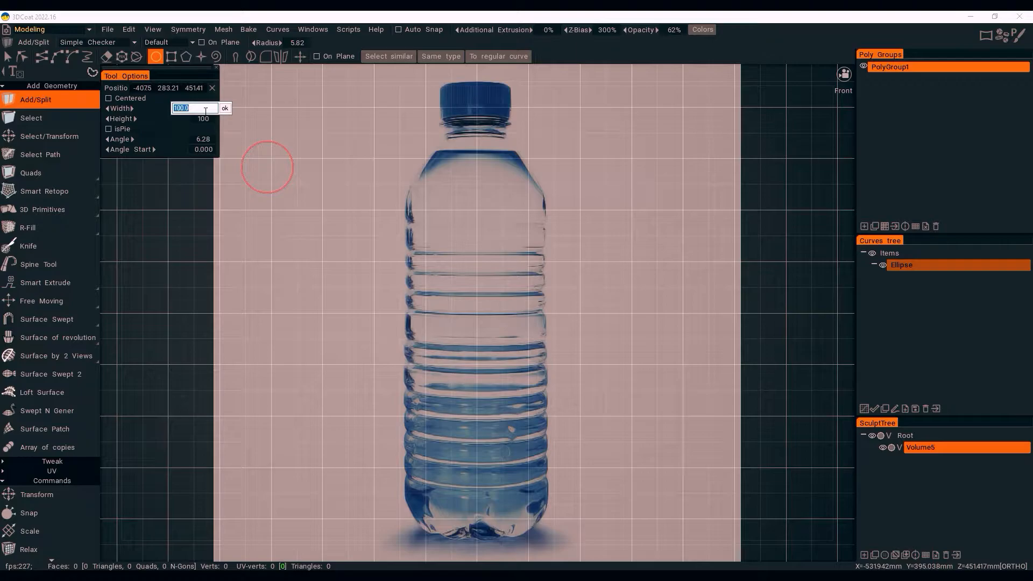
{"action": "type", "text": "200"}
{"action": "left_click", "coordinate": [224, 108]}
{"action": "left_click", "coordinate": [202, 120]}
{"action": "type", "text": "200"}
{"action": "left_click", "coordinate": [225, 119]}
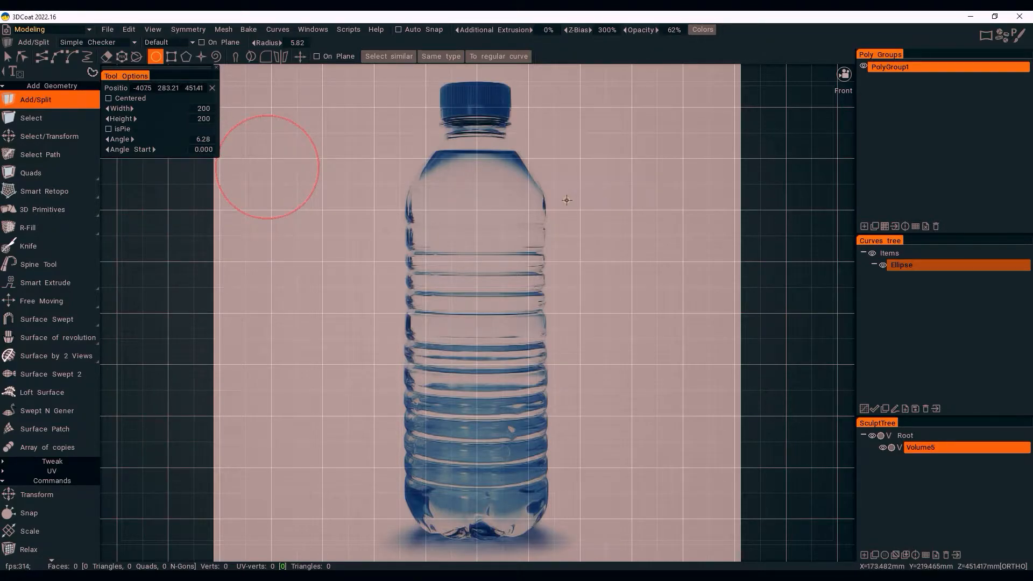
Rename the ellipse curve as BottleProfile
{"action": "double_click", "coordinate": [906, 264]}
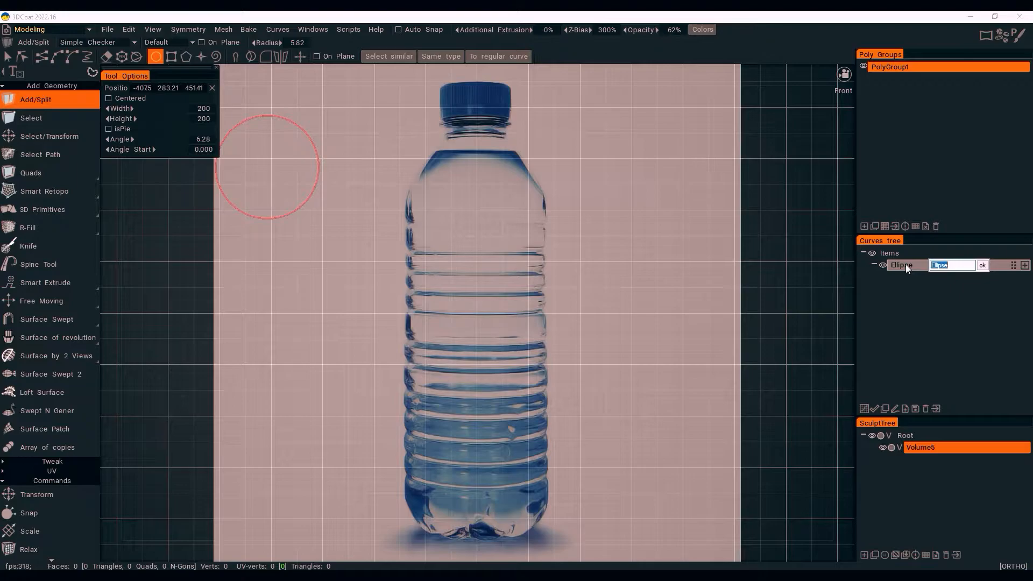
{"action": "type", "text": "BottleProfile"}
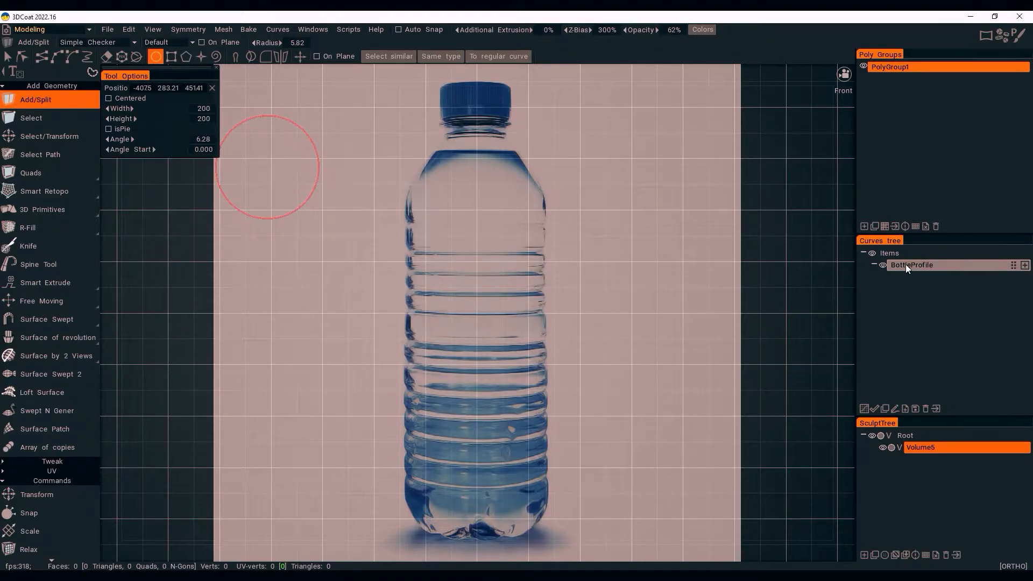
{"action": "key", "text": "Return"}
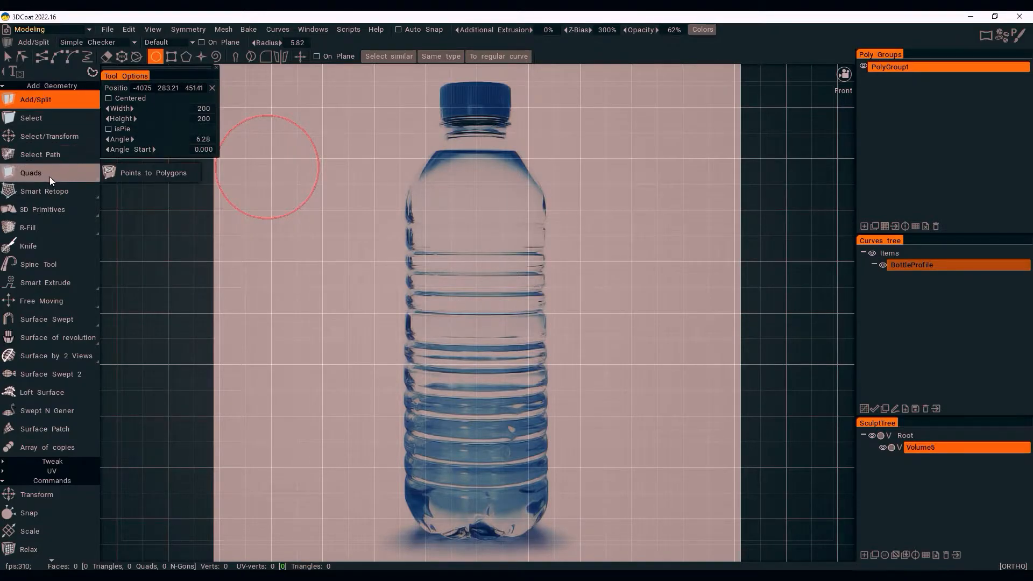
{"action": "left_click", "coordinate": [92, 73]}
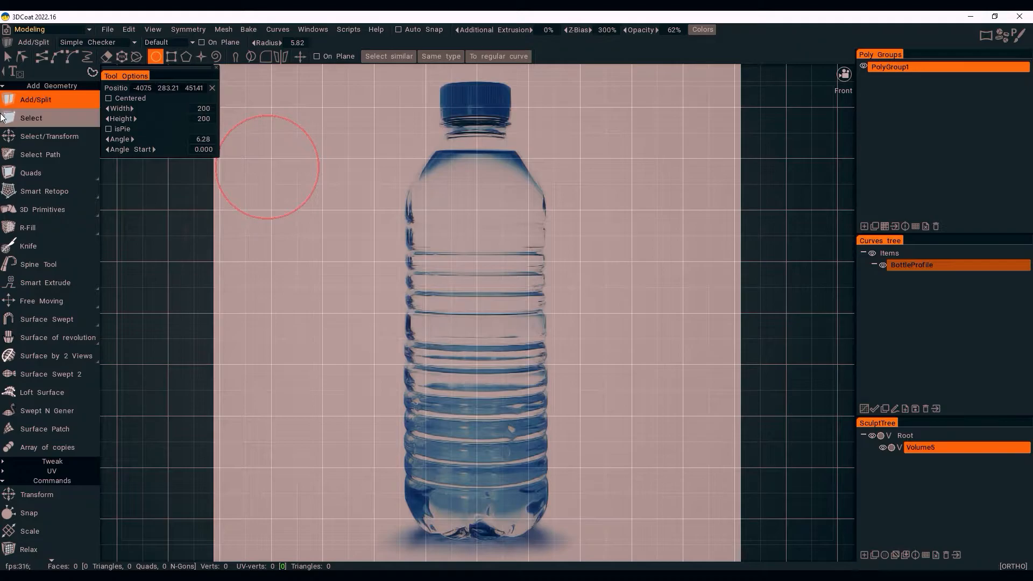
{"action": "key", "text": "Escape"}
{"action": "mouse_move", "coordinate": [92, 56]}
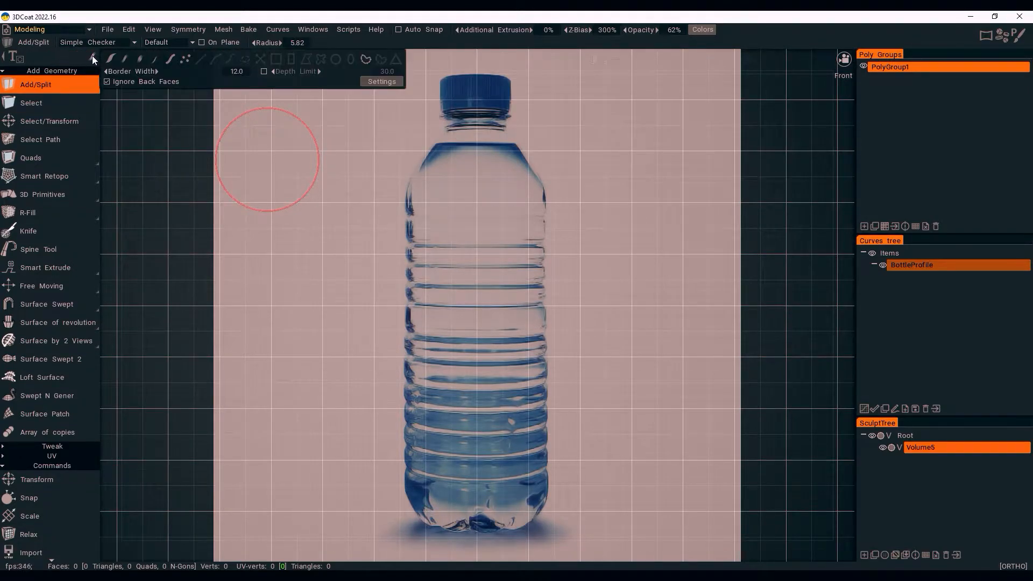
{"action": "left_click", "coordinate": [351, 58]}
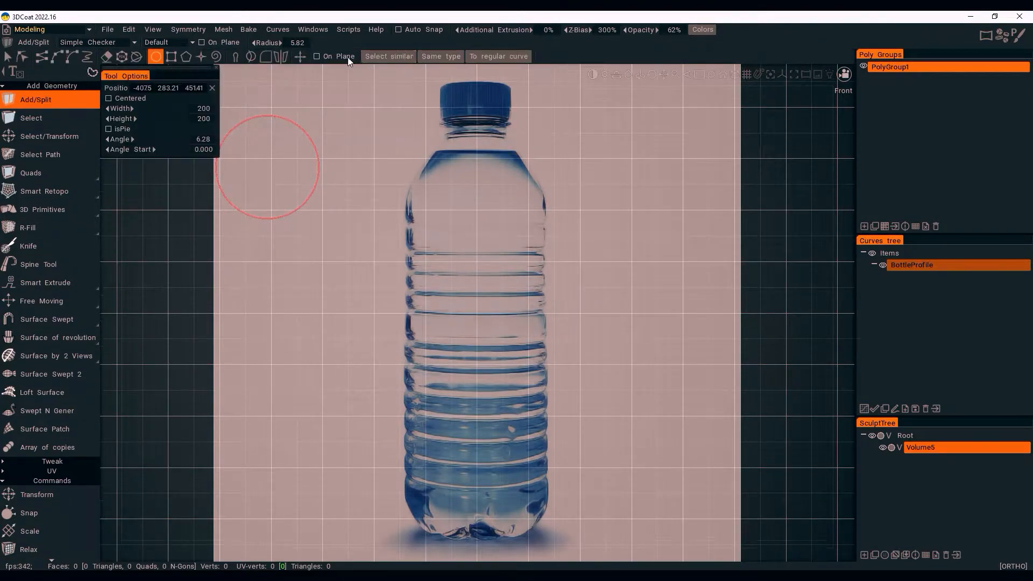
Draw a two-point spline curve straight up the bottle's centre axis, from the base to the top of the cap
{"action": "left_click", "coordinate": [60, 58]}
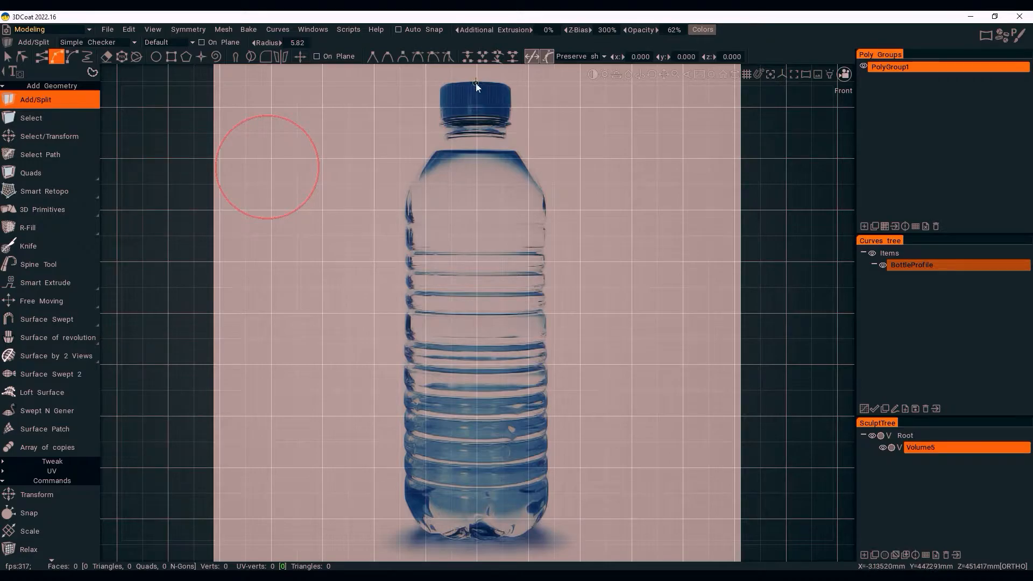
{"action": "left_click_drag", "start_coordinate": [479, 85], "coordinate": [479, 105], "text": "alt"}
{"action": "key", "text": "KP_2"}
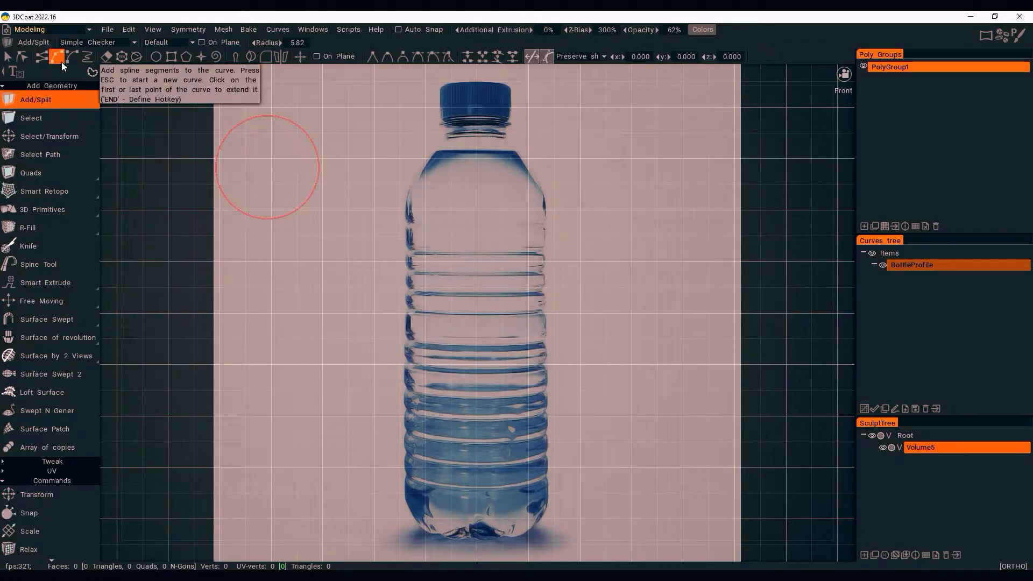
{"action": "key", "text": "Escape"}
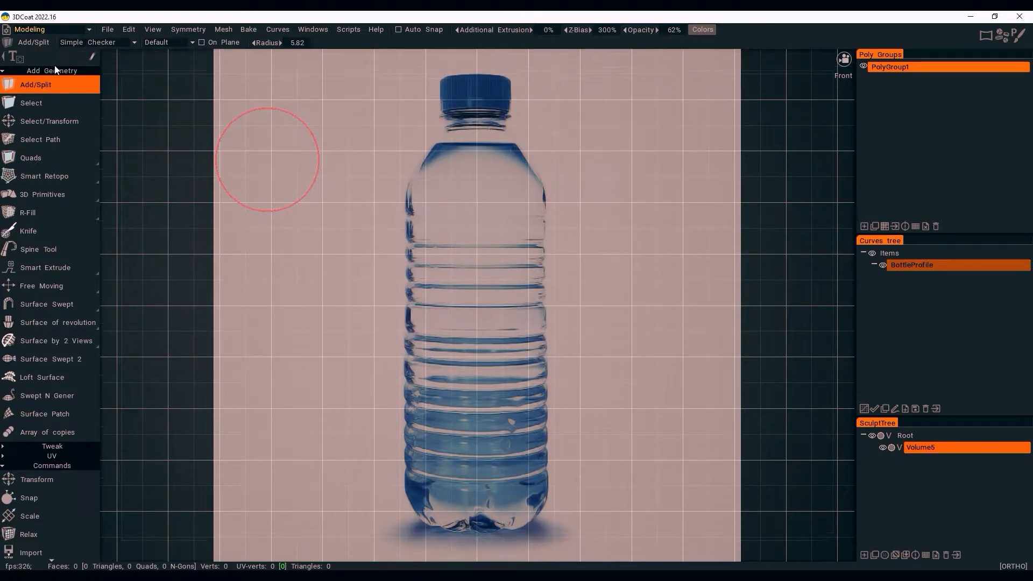
{"action": "left_click", "coordinate": [91, 56]}
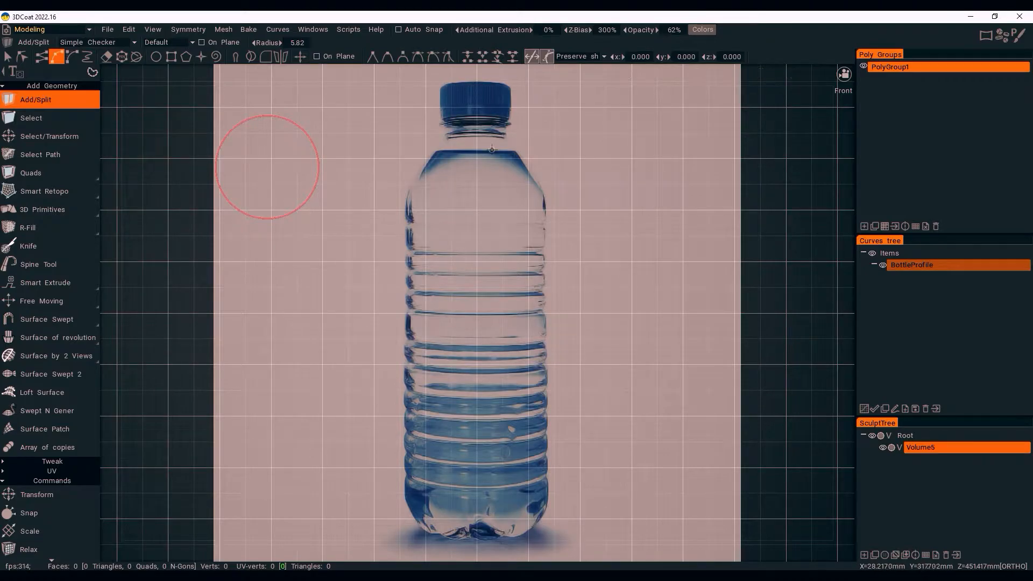
{"action": "left_click", "coordinate": [475, 538]}
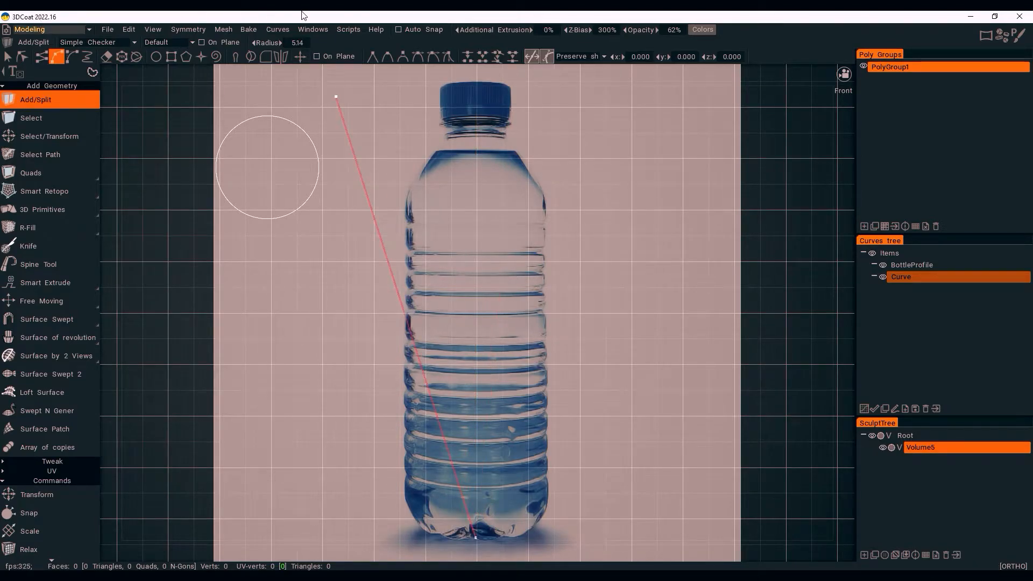
{"action": "left_click", "coordinate": [477, 86]}
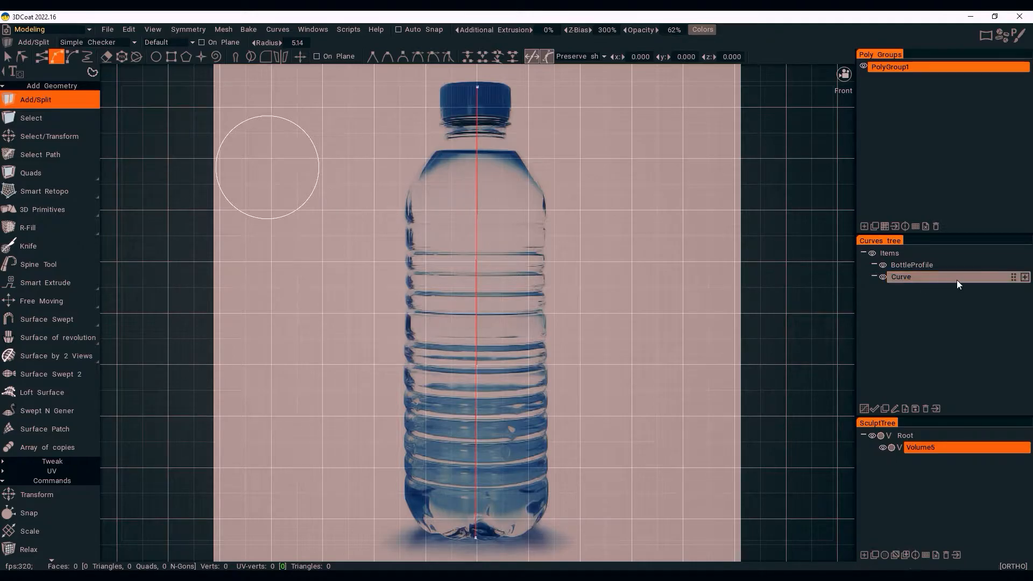
Rename the vertical centre curve as BootleGuide1
{"action": "double_click", "coordinate": [914, 278]}
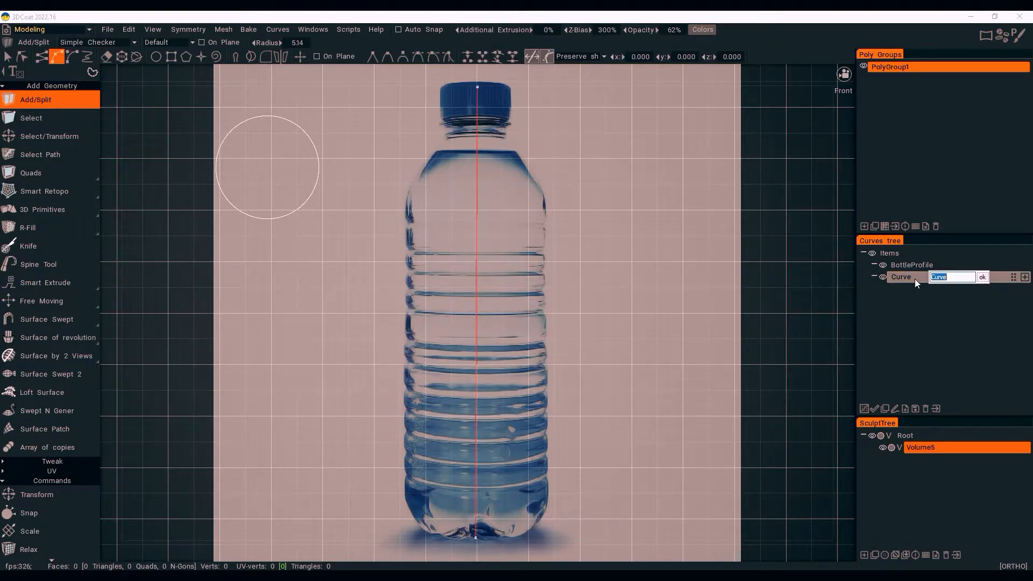
{"action": "type", "text": "BottleGuide1"}
{"action": "left_click", "coordinate": [914, 279]}
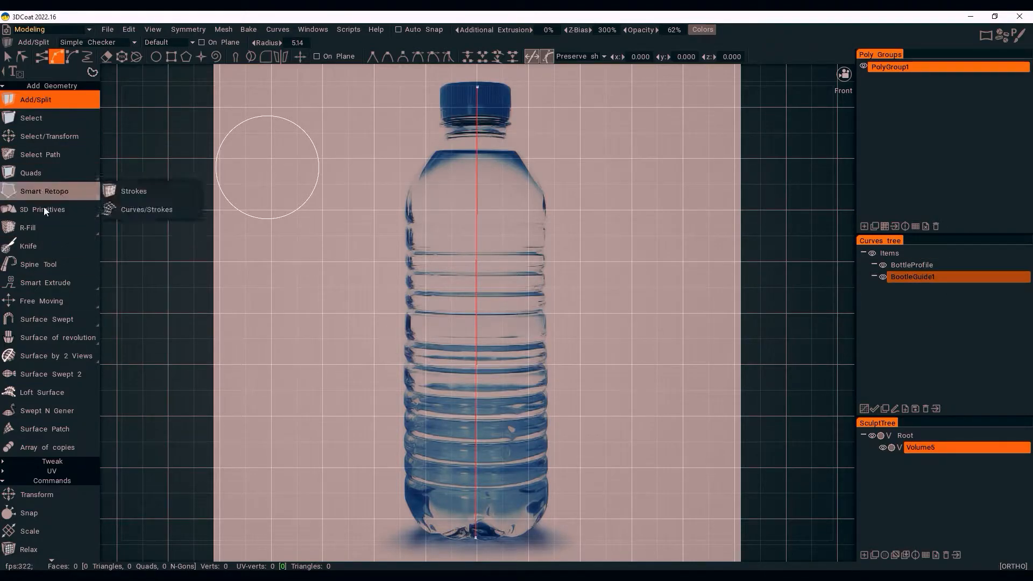
Set up a Surface Swept with BootleGuide1 as the guide curve and BottleProfile as profile curve 1
{"action": "mouse_move", "coordinate": [61, 309]}
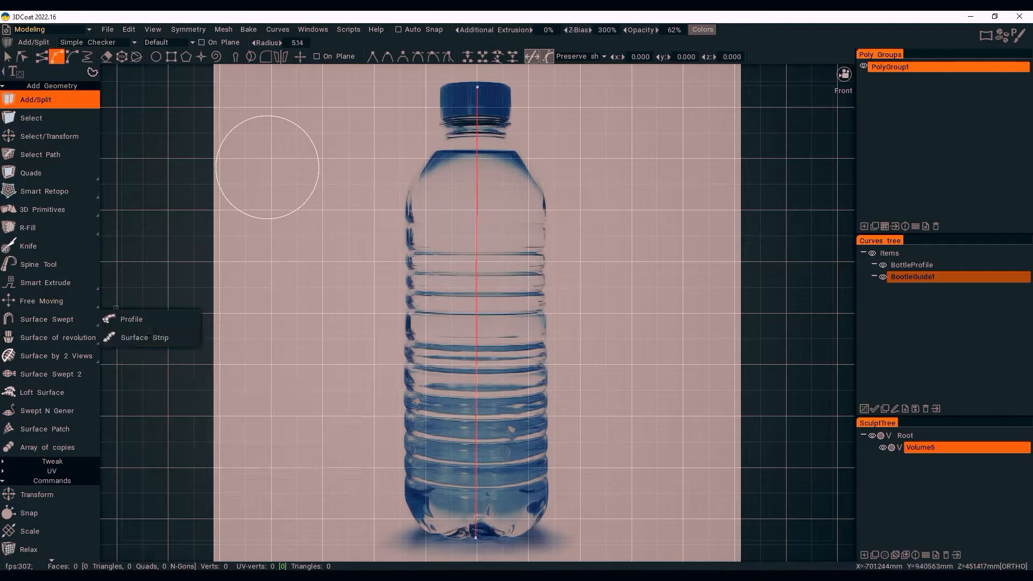
{"action": "left_click", "coordinate": [78, 326]}
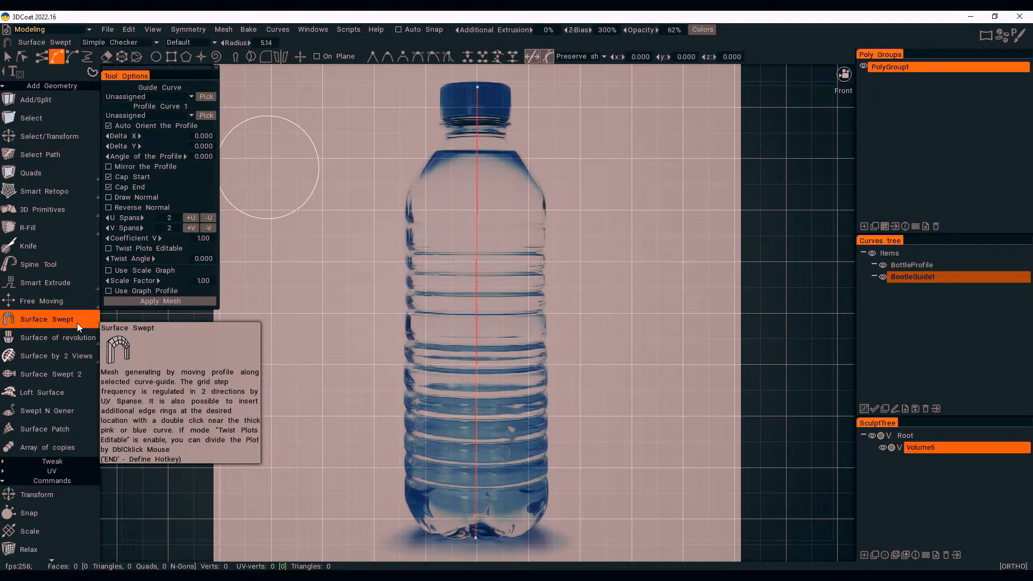
{"action": "left_click", "coordinate": [192, 96]}
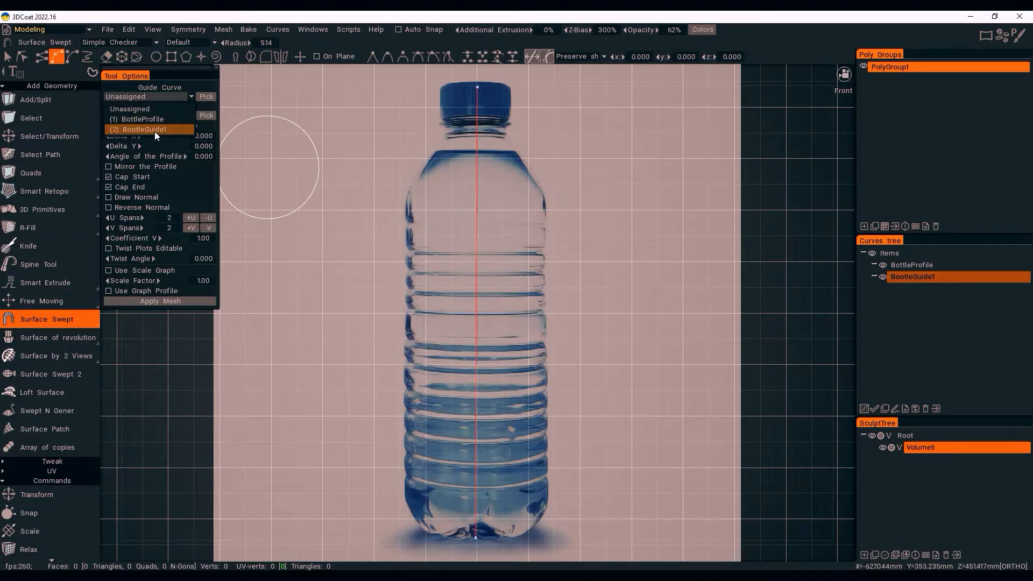
{"action": "left_click", "coordinate": [155, 132]}
{"action": "left_click", "coordinate": [190, 115]}
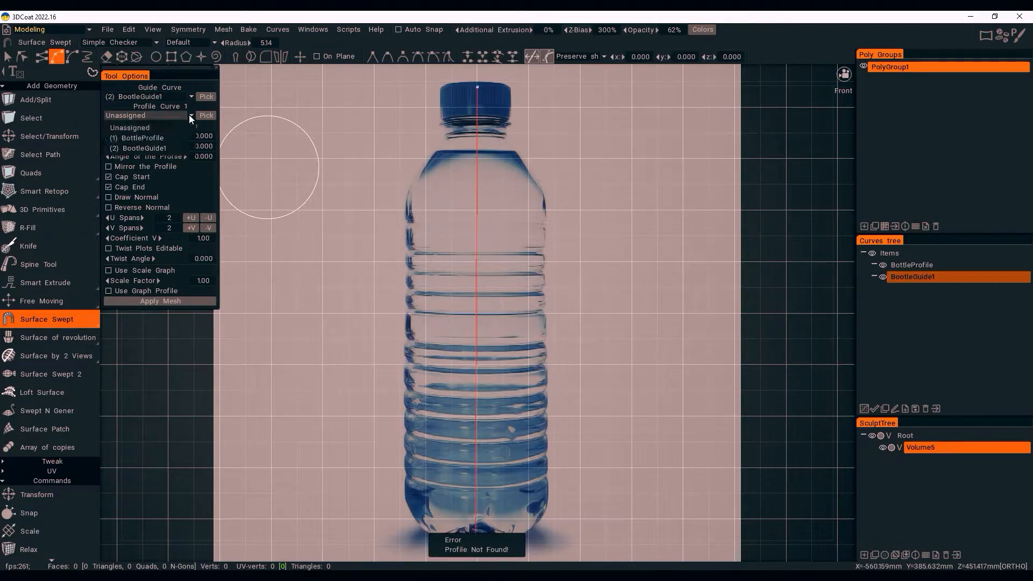
{"action": "left_click", "coordinate": [158, 139]}
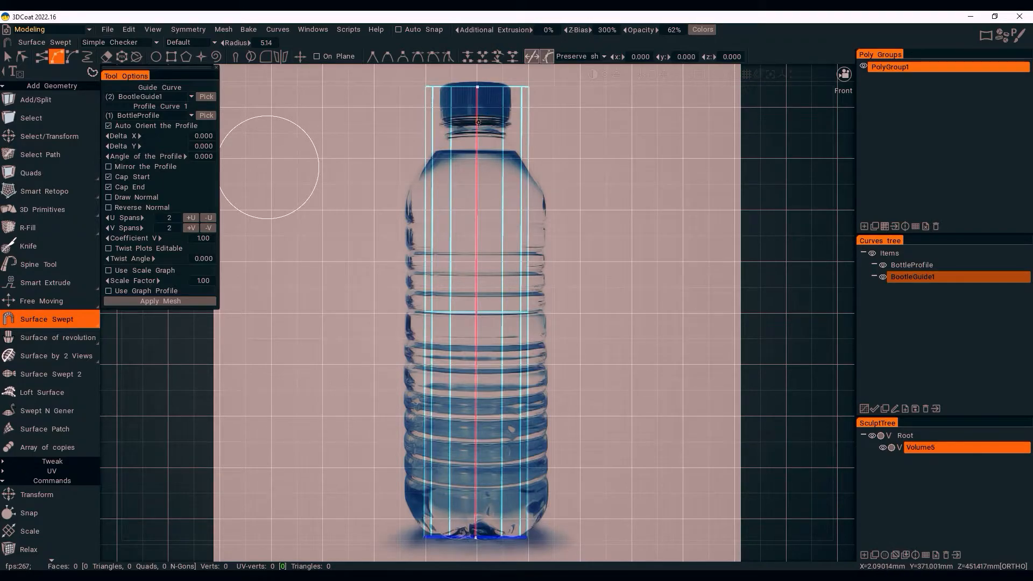
{"action": "left_click", "coordinate": [477, 138]}
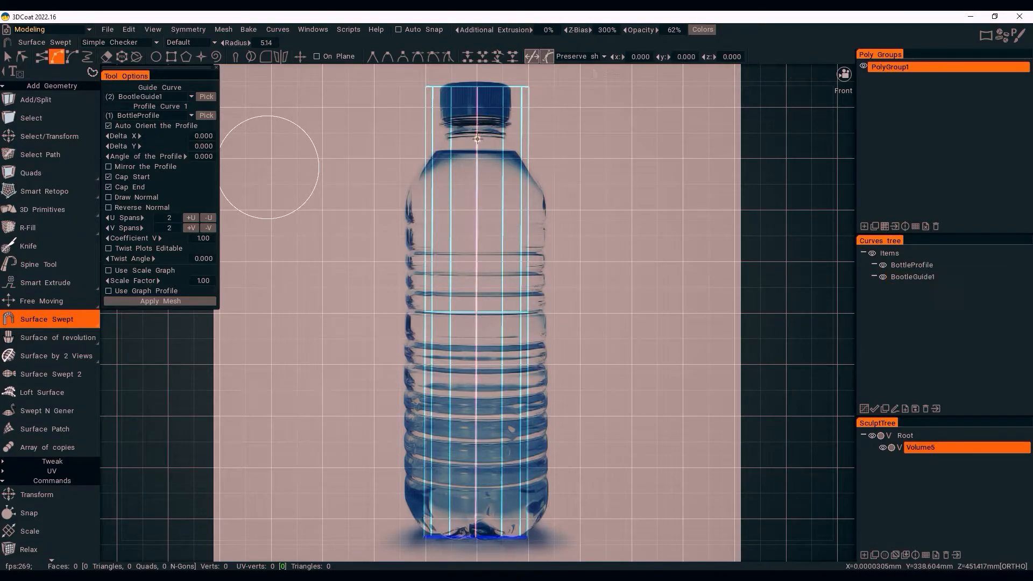
Add points to the BootleGuide1 curve at the bottle's neck, shoulder and just above the base to create extra edge rings
{"action": "key", "text": "Escape"}
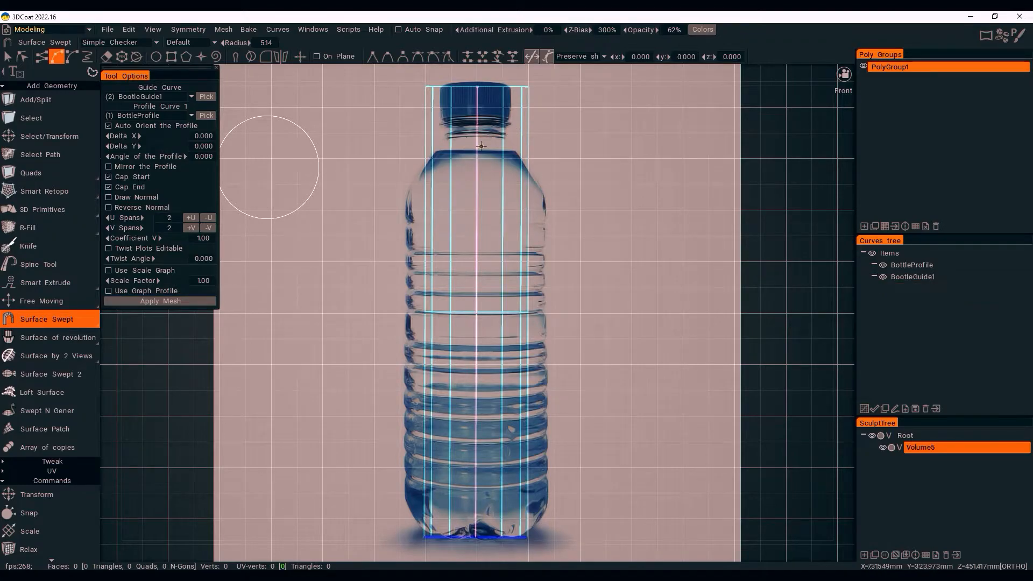
{"action": "left_click", "coordinate": [20, 56]}
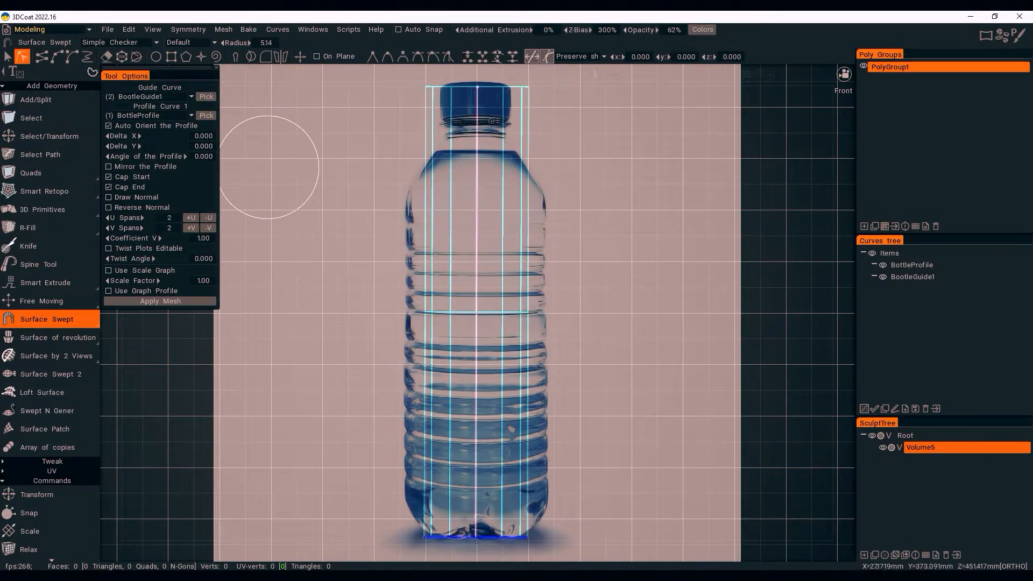
{"action": "left_click", "coordinate": [926, 275]}
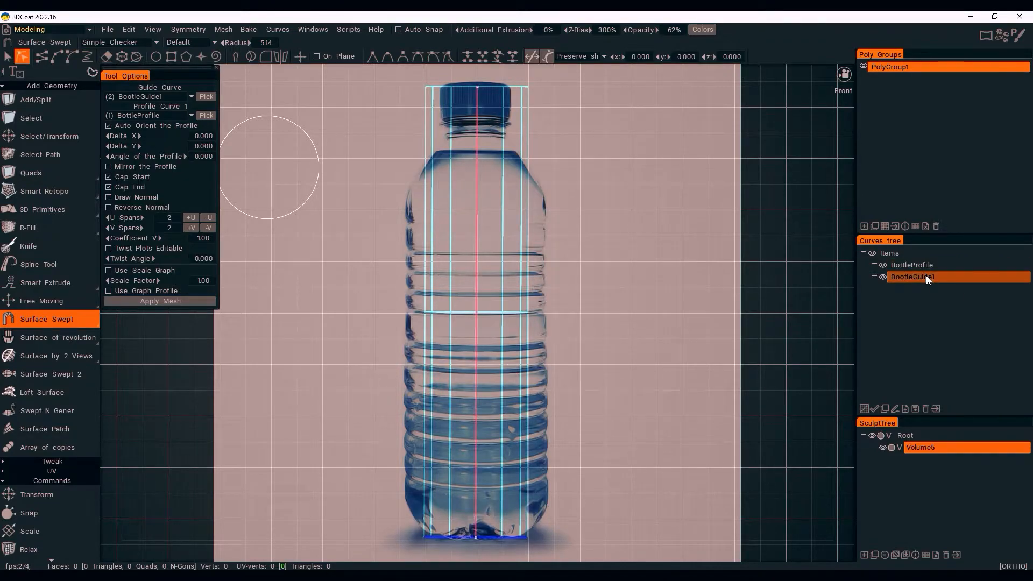
{"action": "left_click", "coordinate": [477, 137]}
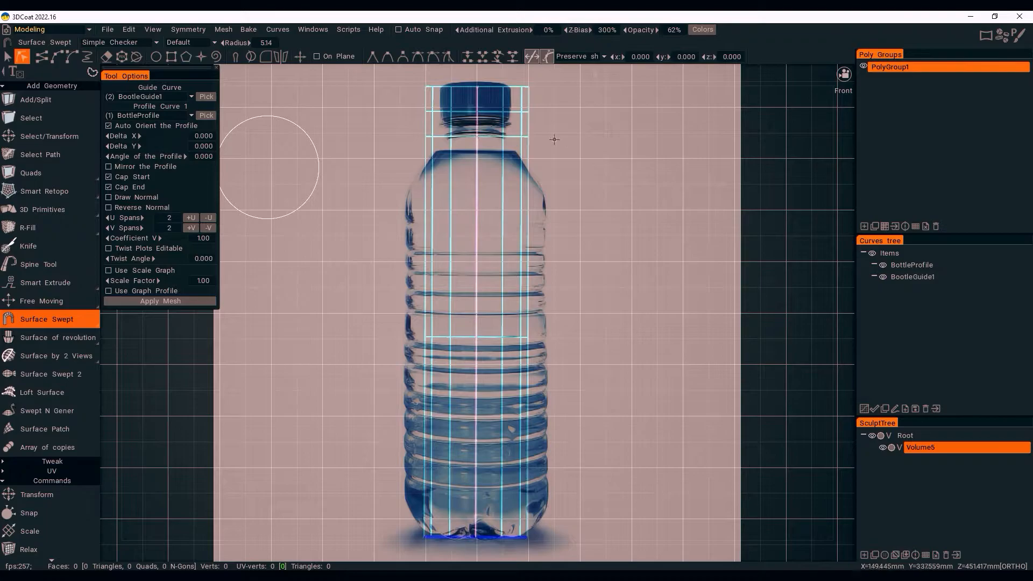
{"action": "left_click", "coordinate": [477, 195]}
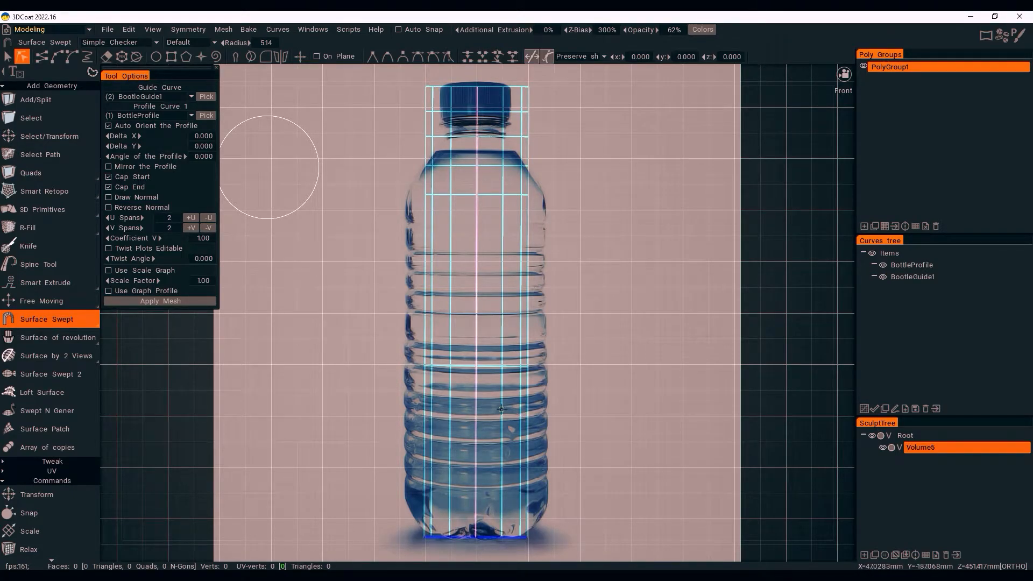
{"action": "left_click", "coordinate": [475, 513]}
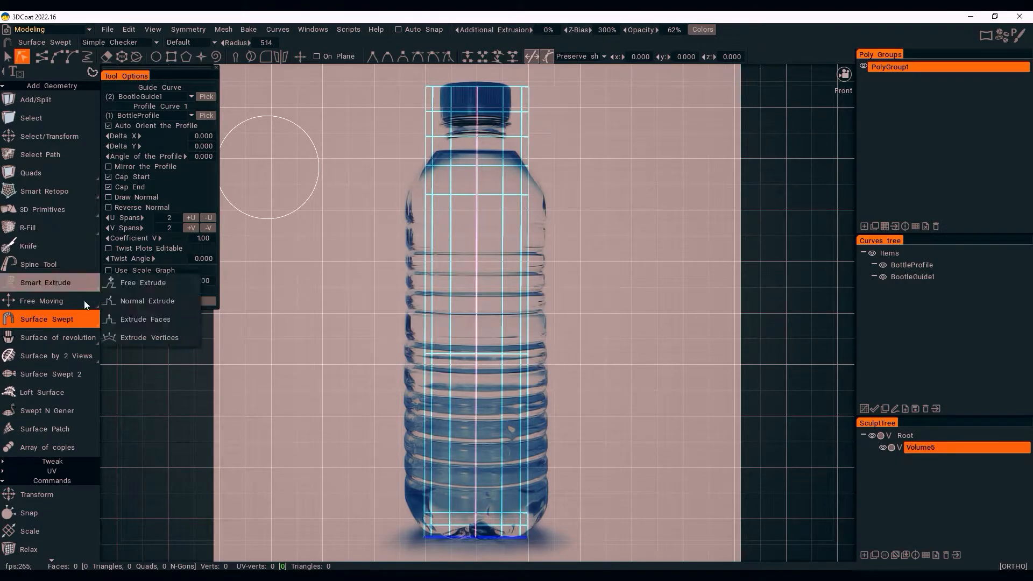
Enable Use Scale Graph for the sweep and insert three evenly spaced points on its flat scale curve
{"action": "left_click", "coordinate": [109, 271]}
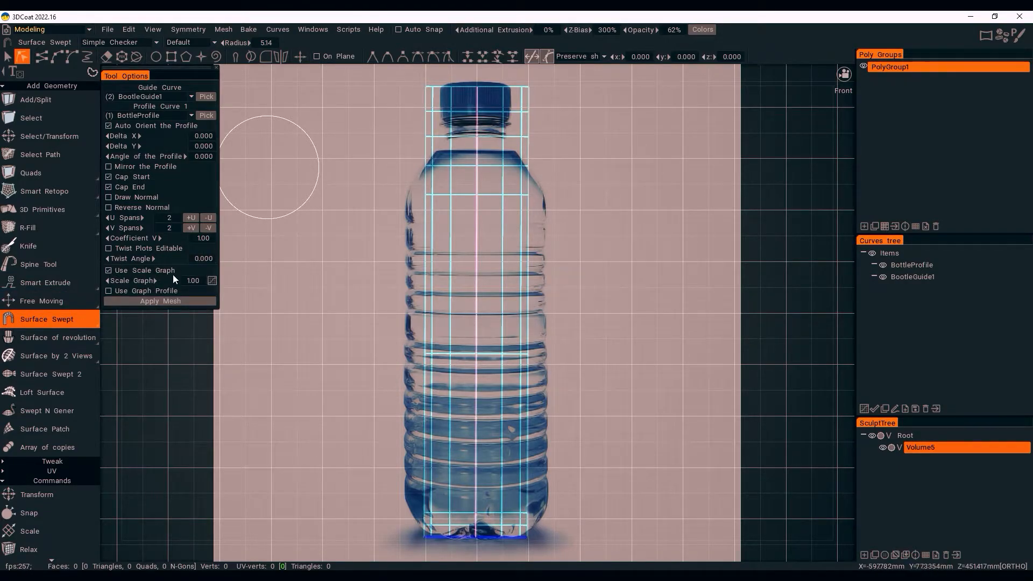
{"action": "left_click", "coordinate": [212, 281]}
{"action": "left_click_drag", "start_coordinate": [638, 83], "coordinate": [772, 107]}
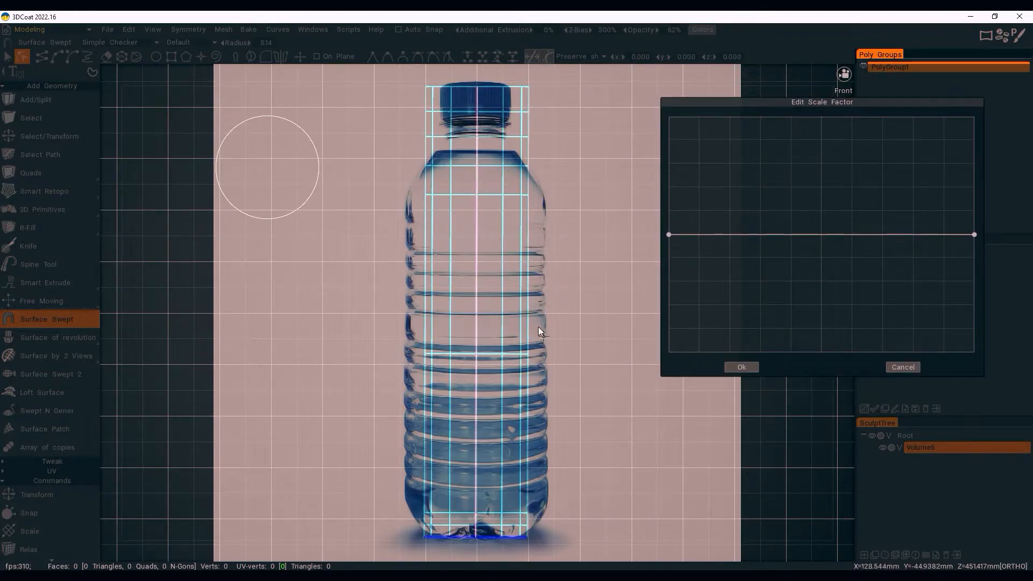
{"action": "left_click", "coordinate": [730, 235]}
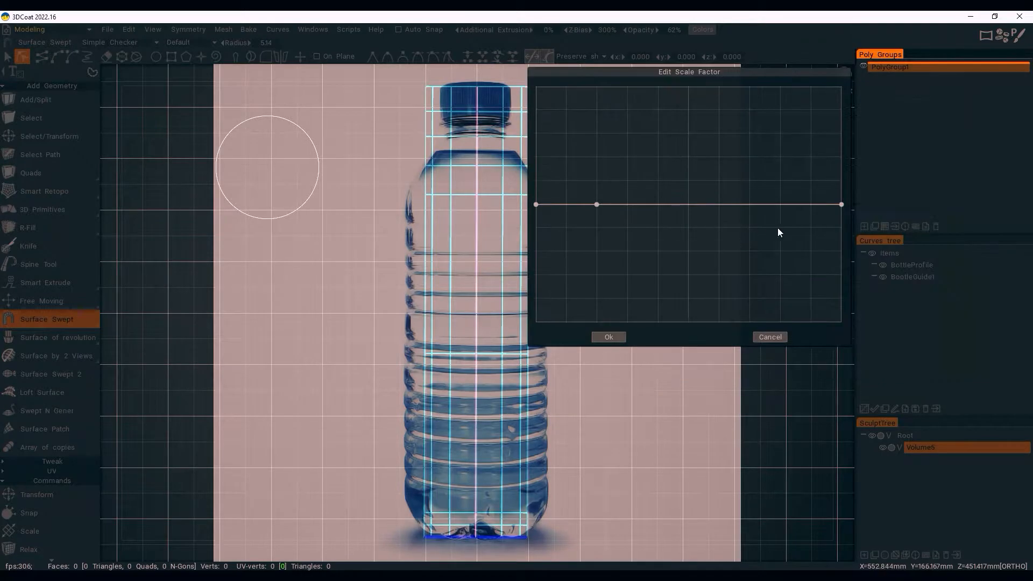
{"action": "left_click", "coordinate": [659, 204]}
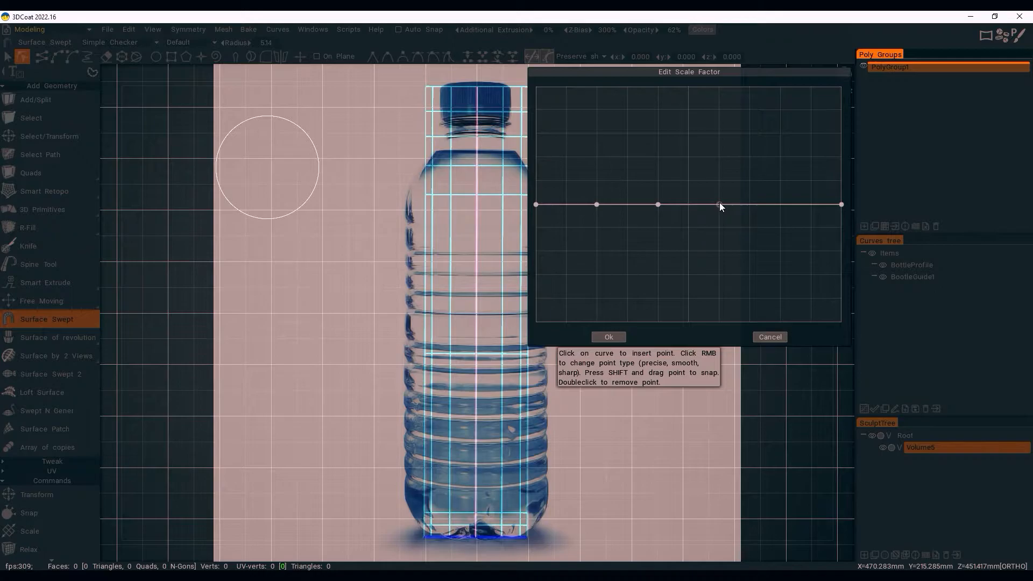
{"action": "left_click", "coordinate": [719, 205]}
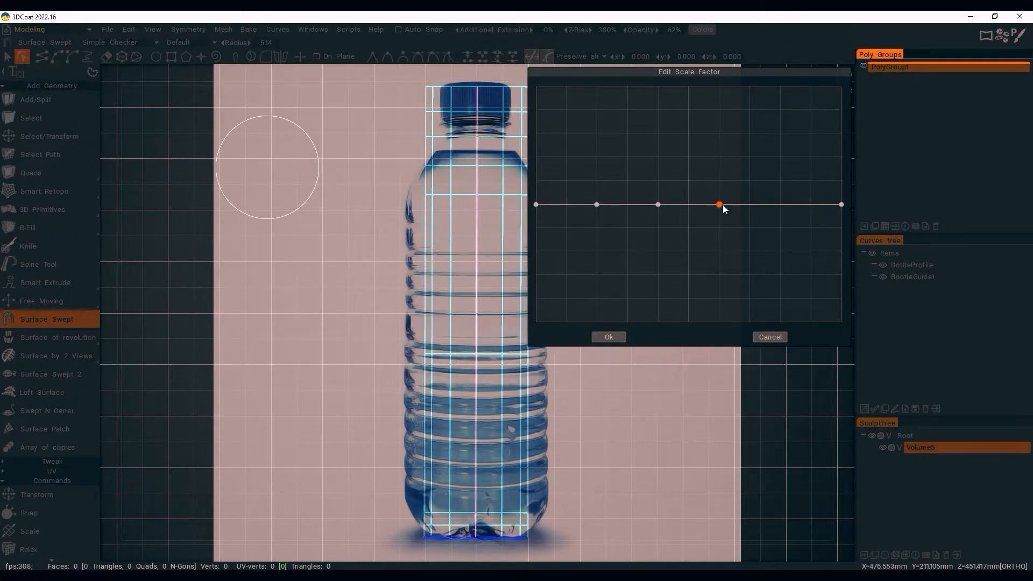
Spread the scale graph's inner points, moving the first near the start and the last near the end
{"action": "left_click_drag", "start_coordinate": [719, 205], "coordinate": [817, 205]}
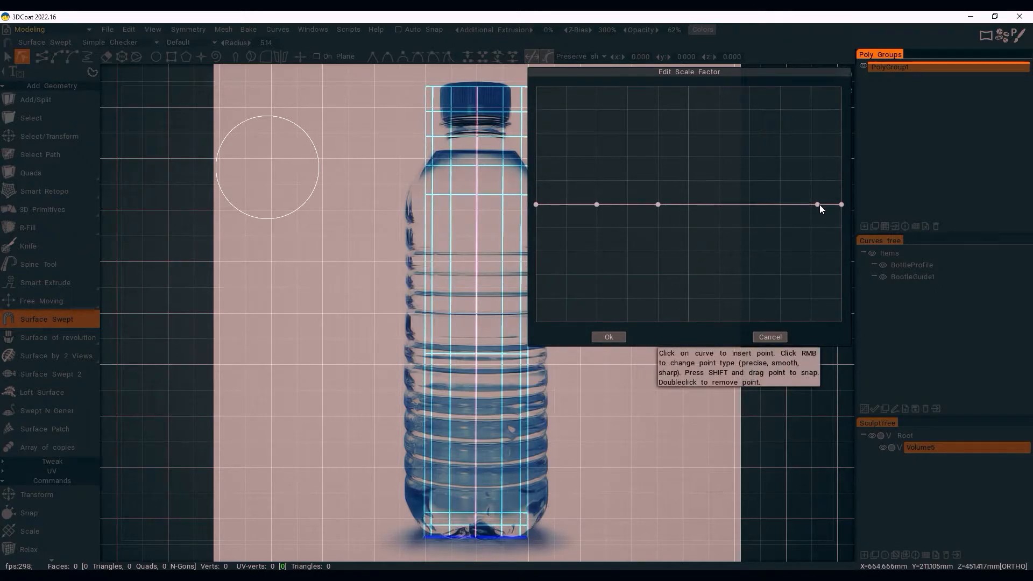
{"action": "left_click", "coordinate": [597, 205]}
{"action": "left_click_drag", "start_coordinate": [597, 205], "coordinate": [568, 205]}
{"action": "left_click", "coordinate": [658, 205]}
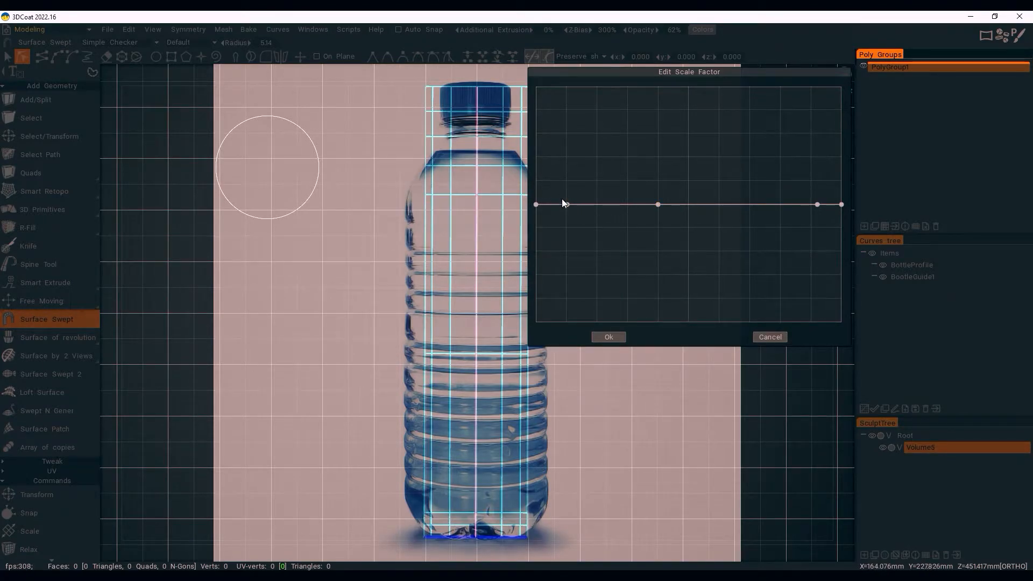
{"action": "left_click_drag", "start_coordinate": [536, 205], "coordinate": [508, 205]}
Raise the graph's second and middle points to the bottle's body width and sharpen the curve there
{"action": "left_click_drag", "start_coordinate": [567, 205], "coordinate": [564, 157]}
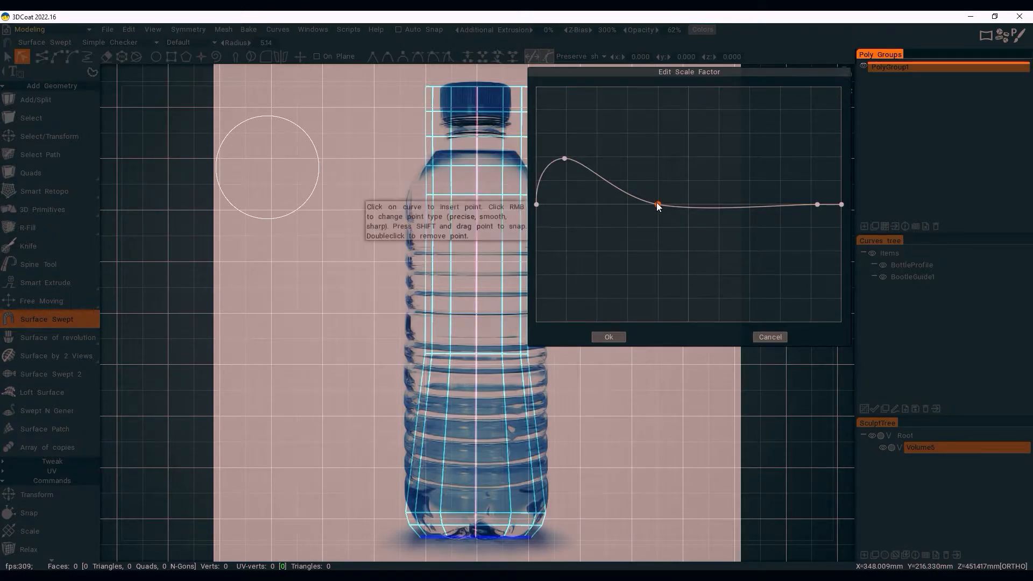
{"action": "left_click_drag", "start_coordinate": [658, 205], "coordinate": [655, 155]}
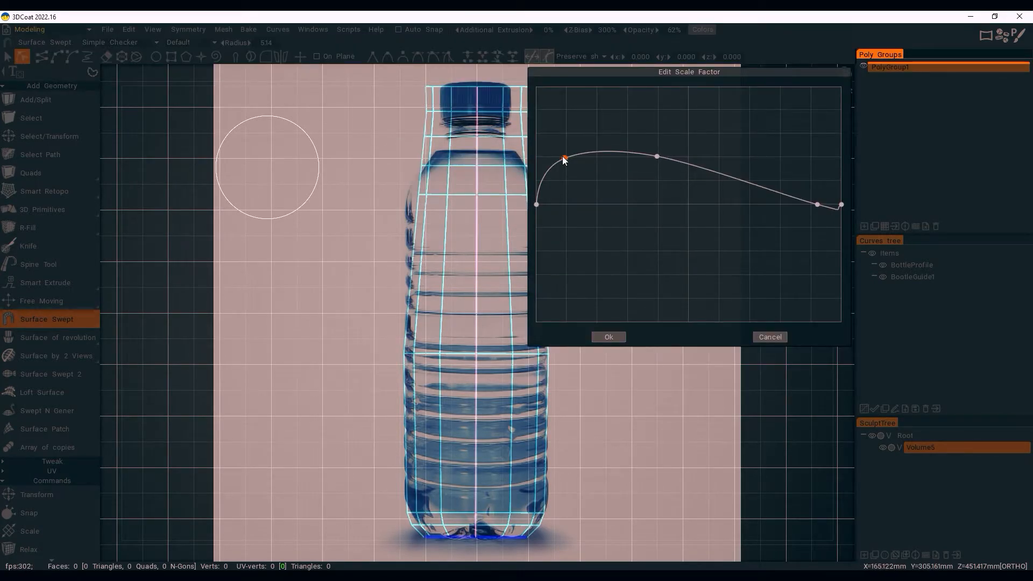
{"action": "left_click", "coordinate": [563, 157]}
{"action": "left_click", "coordinate": [657, 156]}
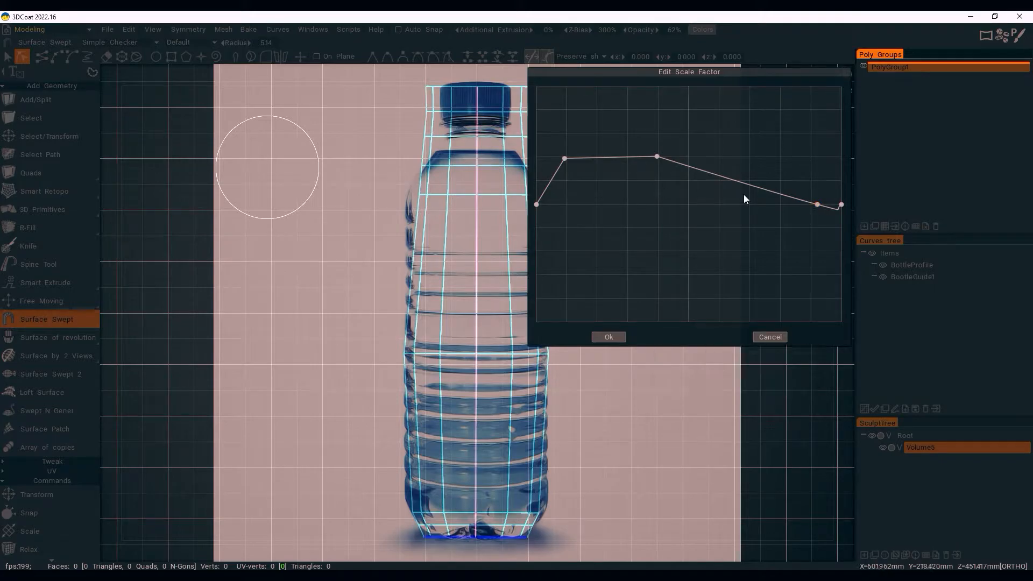
Shape the upper end of the scale graph to the neck and cap widths, adding a raised point for the shoulder
{"action": "left_click_drag", "start_coordinate": [816, 201], "coordinate": [808, 245]}
{"action": "left_click", "coordinate": [774, 172]}
{"action": "right_click", "coordinate": [806, 205]}
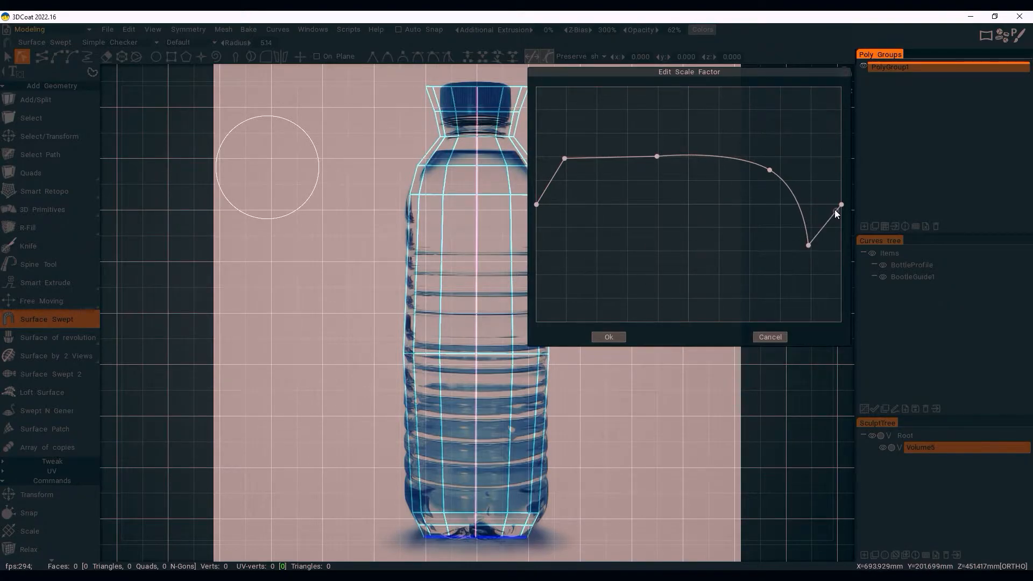
{"action": "left_click_drag", "start_coordinate": [843, 208], "coordinate": [845, 221]}
{"action": "left_click_drag", "start_coordinate": [844, 245], "coordinate": [843, 241]}
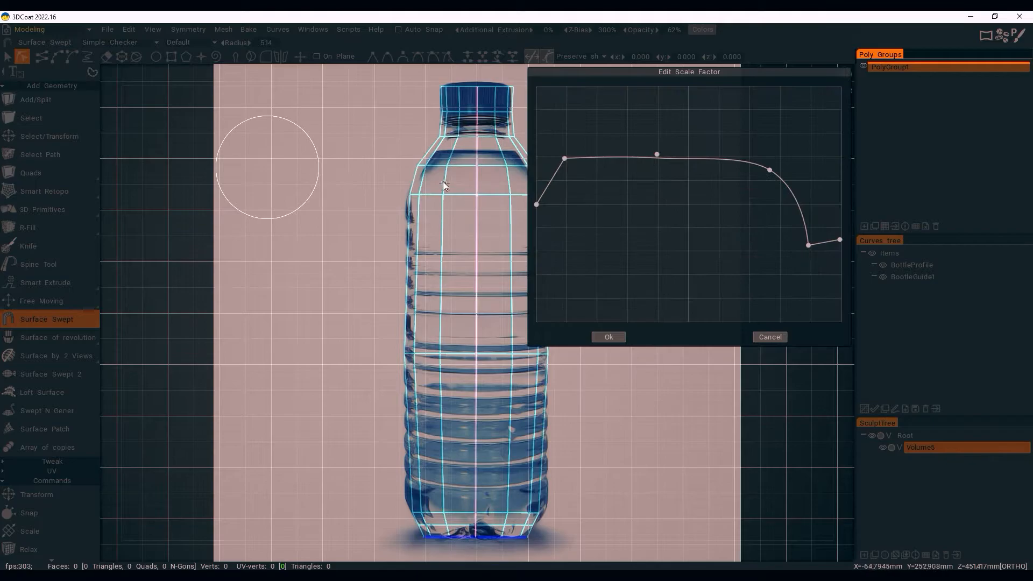
Add a point before the shoulder drop, raise it to the body's width, and accept the scale graph
{"action": "left_click", "coordinate": [756, 166]}
{"action": "mouse_move", "coordinate": [756, 167]}
{"action": "left_mouse_down"}
{"action": "mouse_move", "coordinate": [733, 161]}
{"action": "mouse_move", "coordinate": [747, 156]}
{"action": "left_mouse_up"}
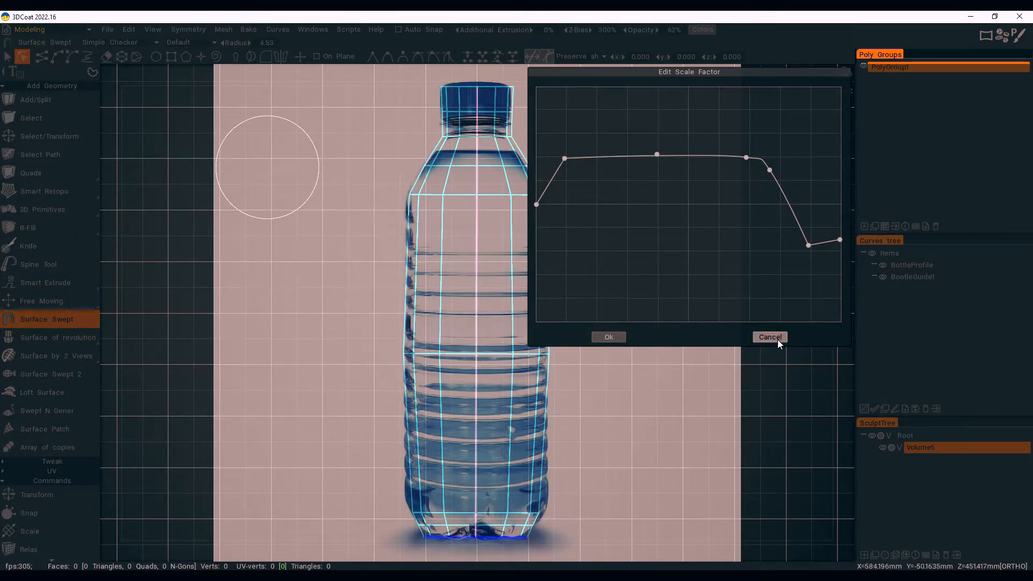
{"action": "left_click", "coordinate": [620, 338]}
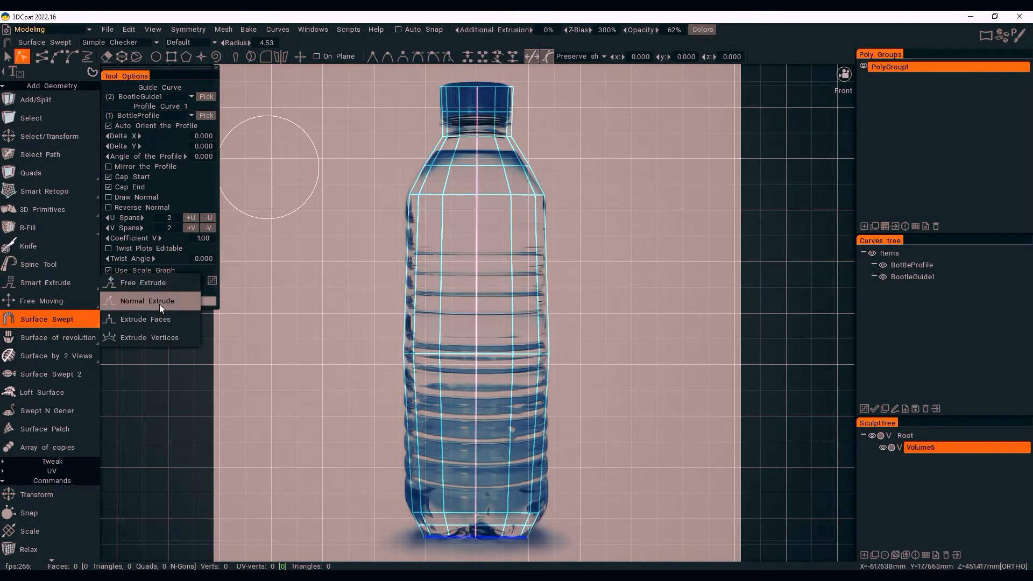
Apply the swept bottle mesh and view it at an angle beside the reference image
{"action": "left_click", "coordinate": [209, 303]}
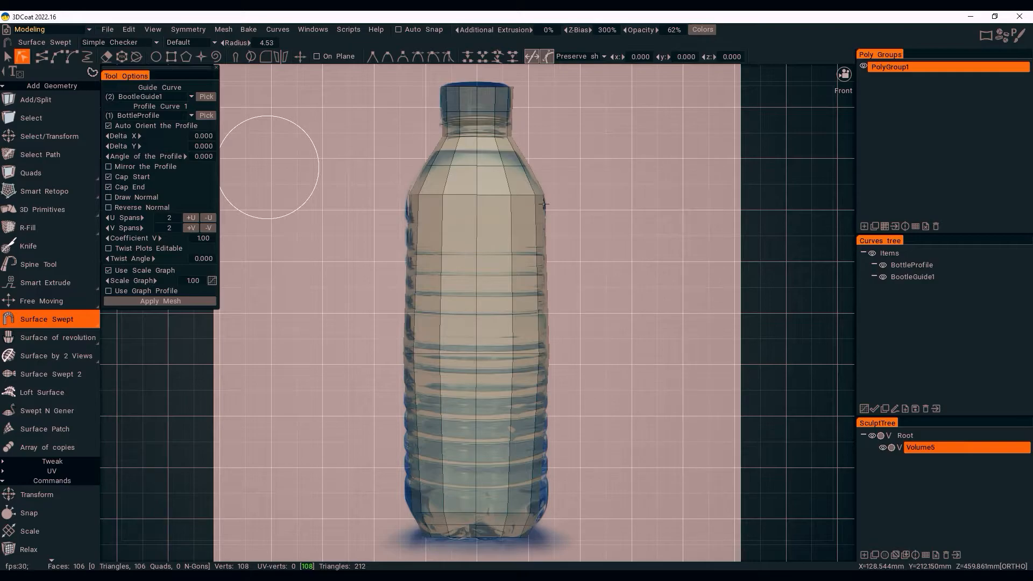
{"action": "key", "text": "alt"}
{"action": "left_click_drag", "start_coordinate": [418, 316], "coordinate": [451, 336], "text": "alt"}
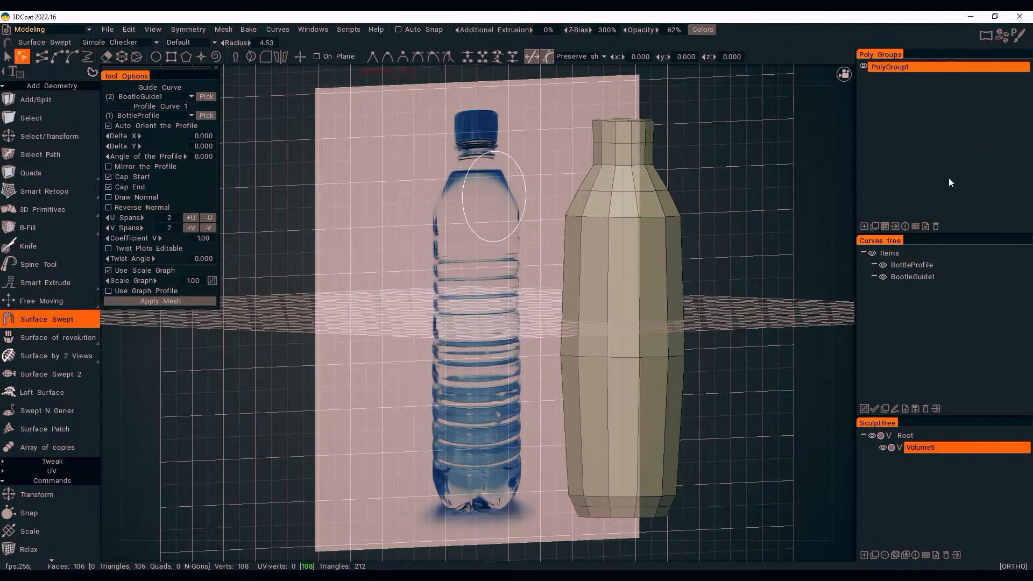
Rename the poly group holding the swept bottle as SS1Sample
{"action": "double_click", "coordinate": [886, 70]}
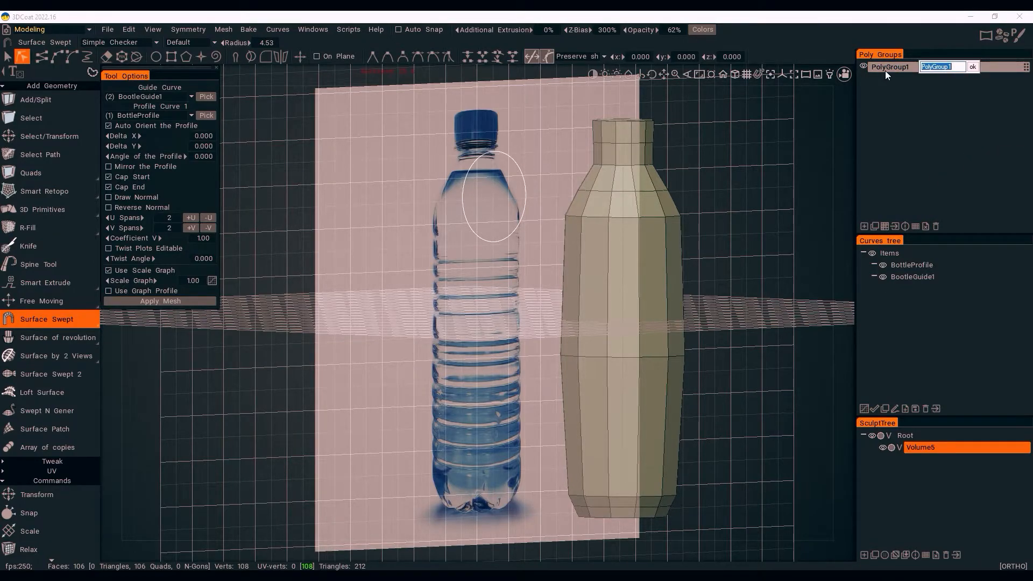
{"action": "type", "text": "SS1Sample"}
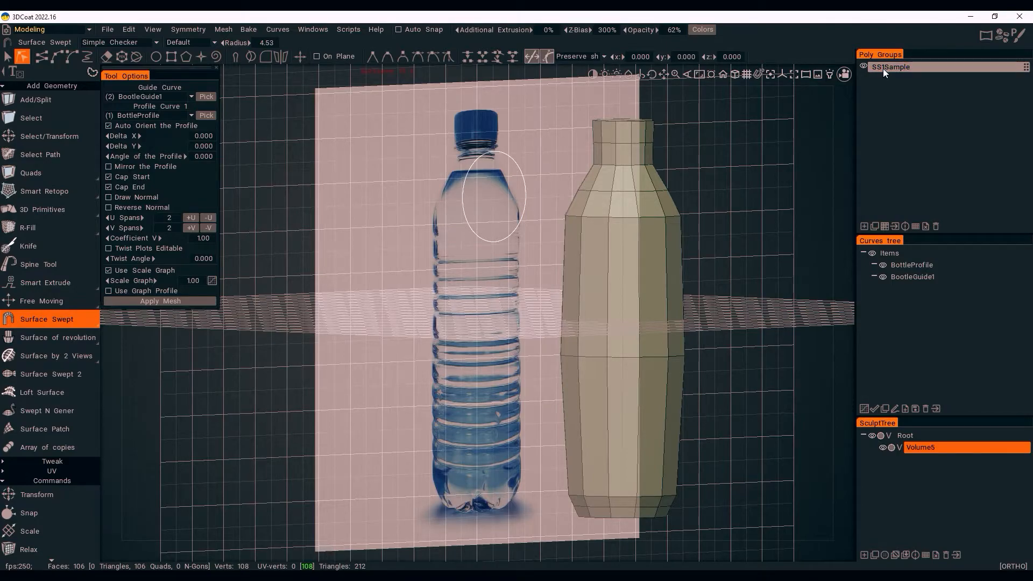
{"action": "key", "text": "Return"}
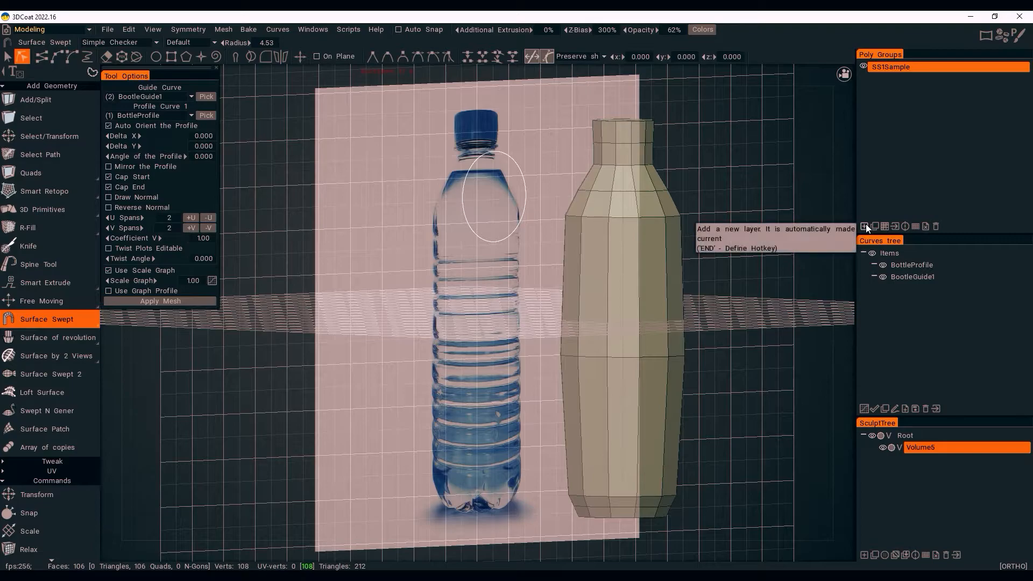
Hide SS1Sample and add a new poly group named SS2Sample2
{"action": "left_click", "coordinate": [866, 224]}
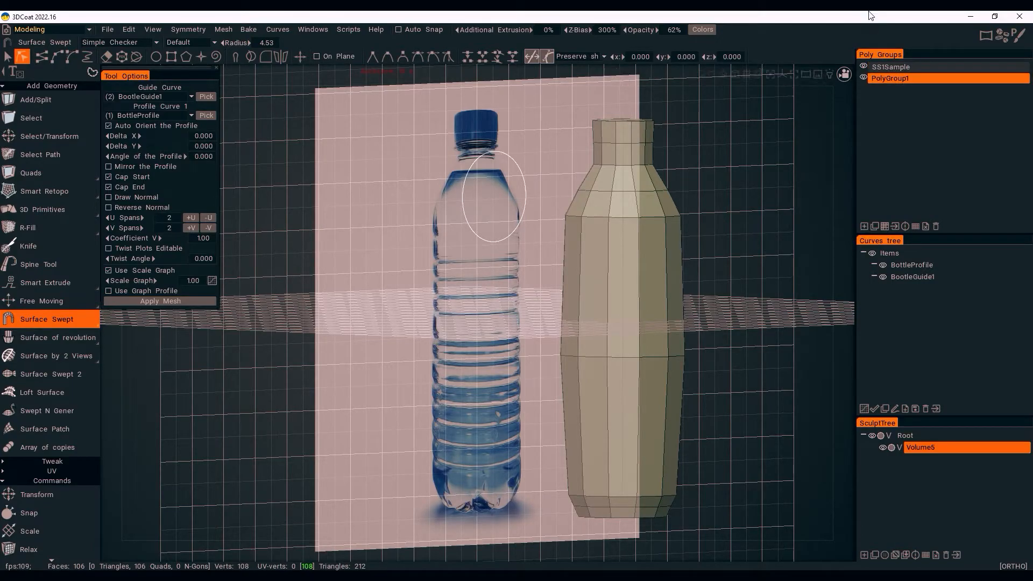
{"action": "left_click", "coordinate": [865, 65]}
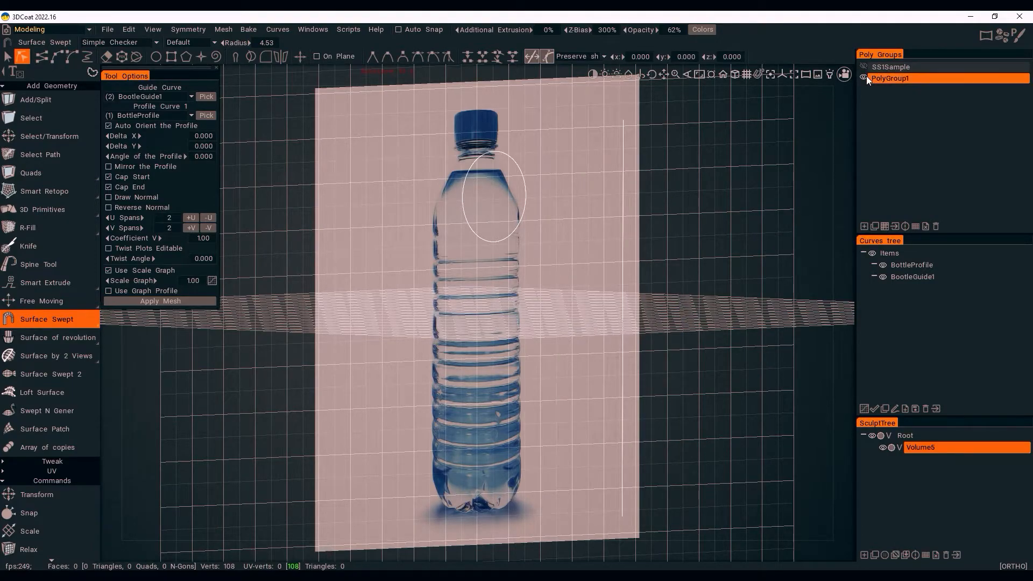
{"action": "double_click", "coordinate": [885, 78]}
{"action": "type", "text": "SS2Sample2"}
{"action": "key", "text": "Return"}
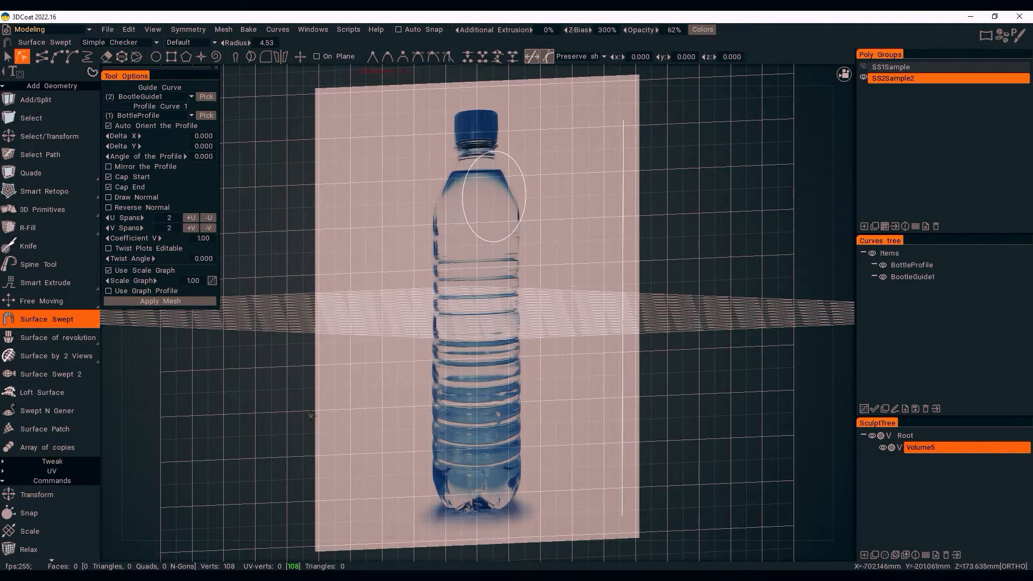
Hide the vertical centre guide curve and correct its name to BottleGuide1
{"action": "key", "text": "KP_2"}
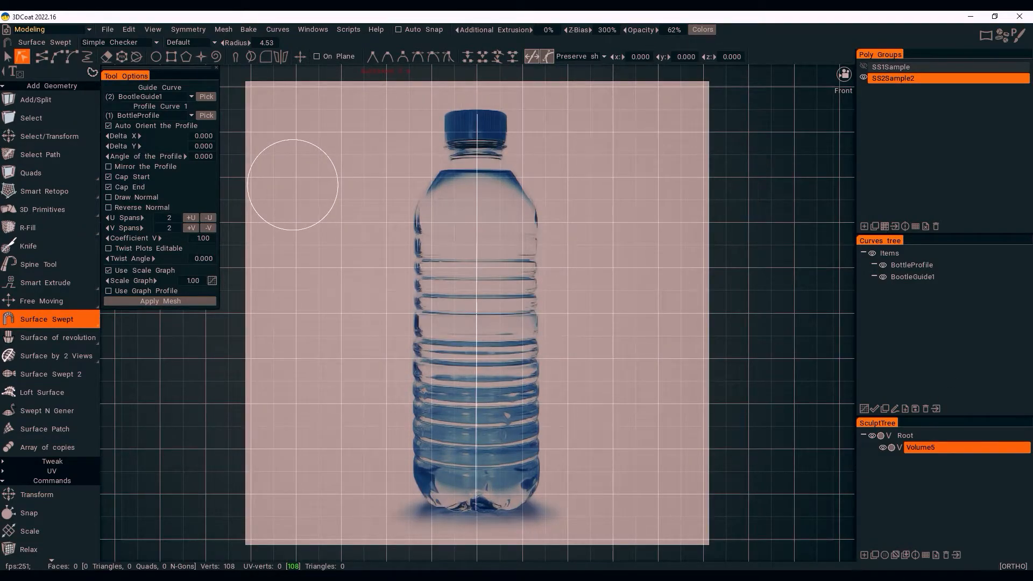
{"action": "left_click", "coordinate": [883, 277]}
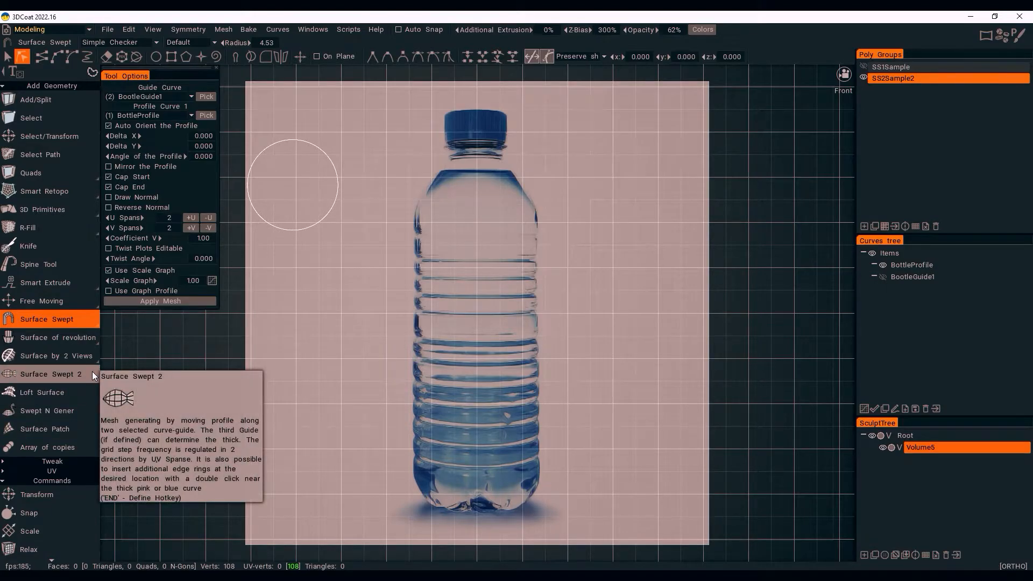
{"action": "double_click", "coordinate": [899, 276]}
{"action": "left_click", "coordinate": [945, 276]}
{"action": "key", "text": "BackSpace"}
{"action": "type", "text": "ttleGuide1"}
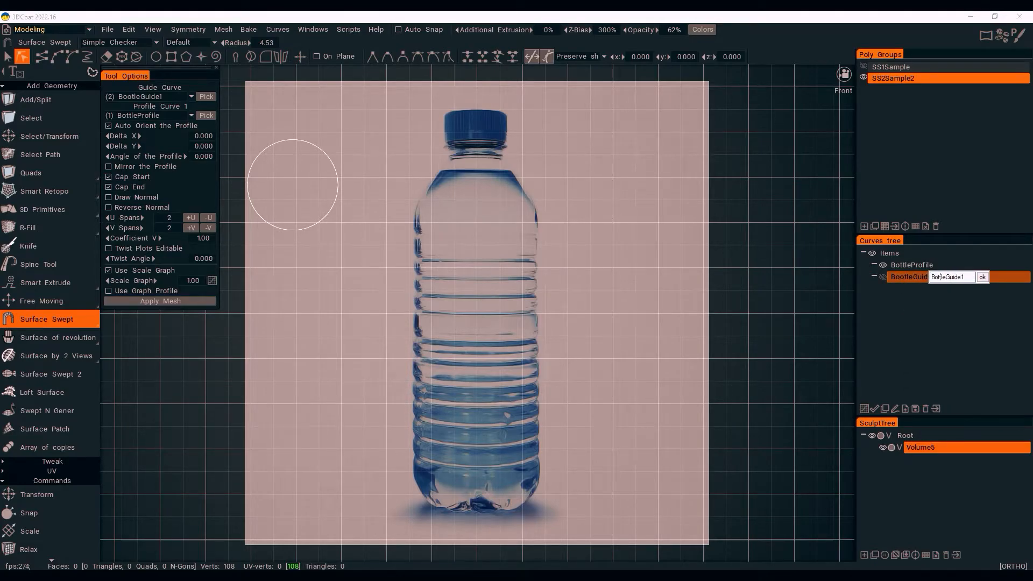
{"action": "key", "text": "Return"}
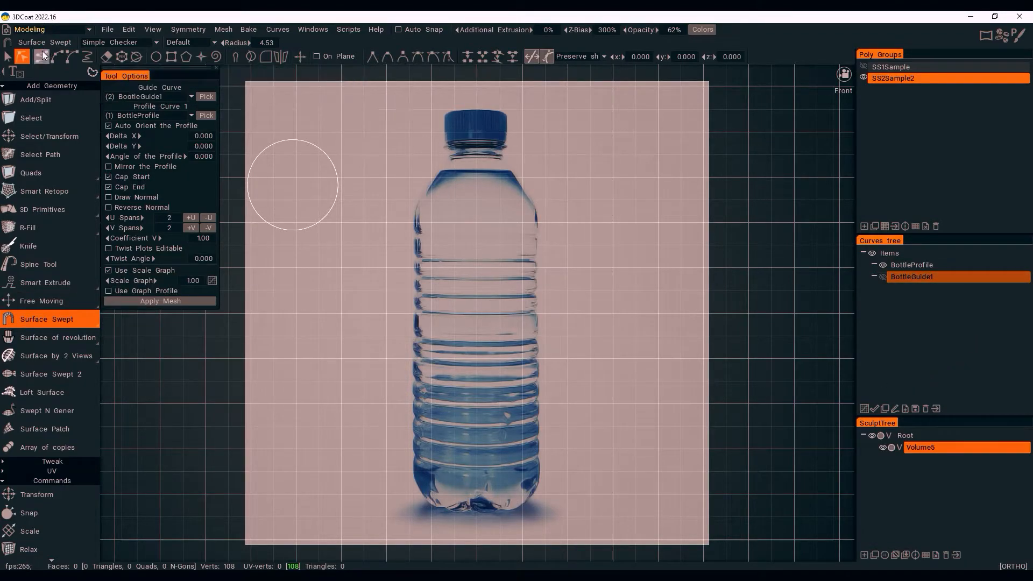
Draw an open smooth curve along one side of the bottle, from the cap's upper edge past the neck and shoulder to the base
{"action": "left_click", "coordinate": [57, 56]}
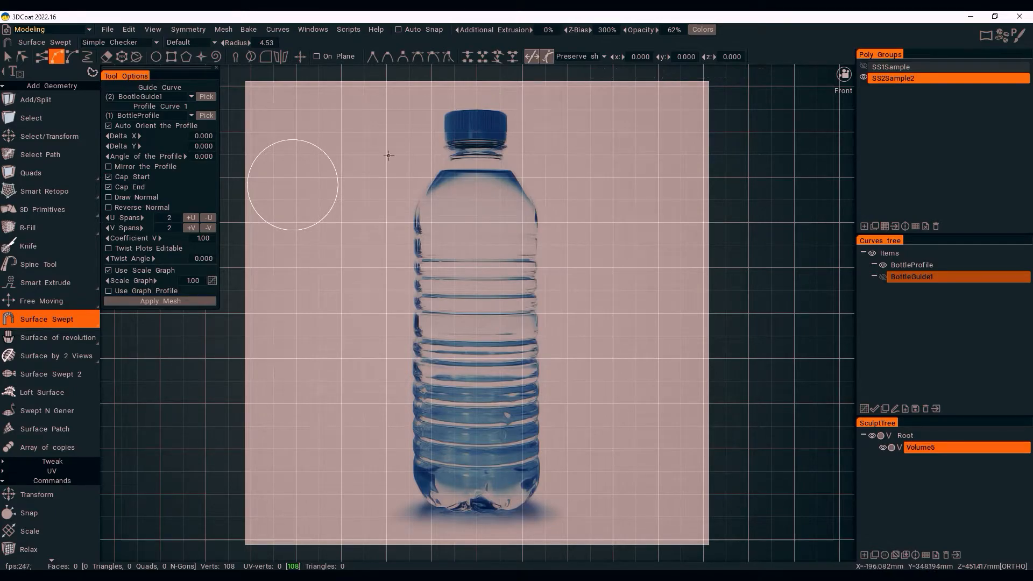
{"action": "left_click", "coordinate": [446, 116]}
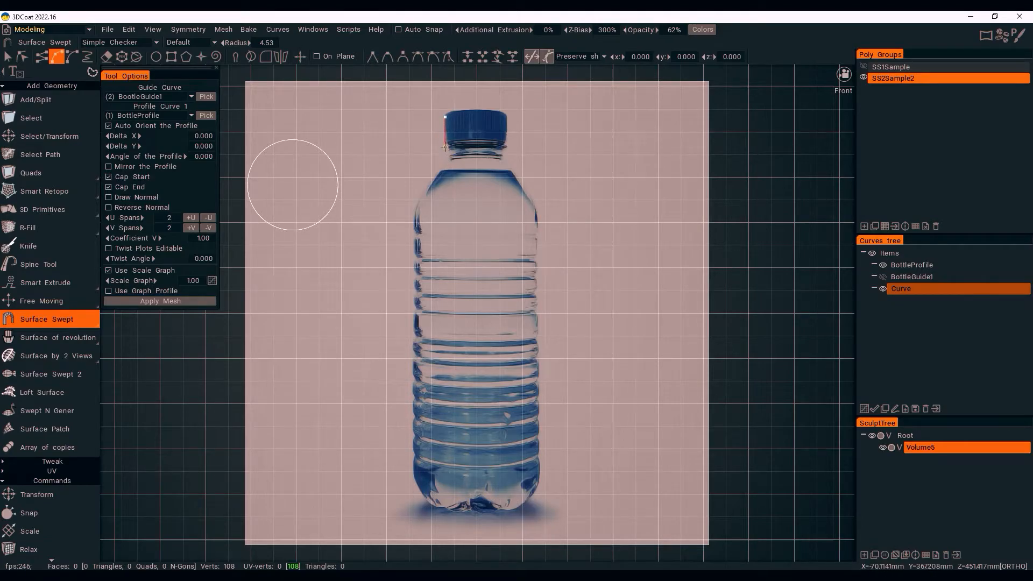
{"action": "left_click", "coordinate": [446, 146]}
{"action": "left_click", "coordinate": [454, 152]}
{"action": "left_click", "coordinate": [454, 157]}
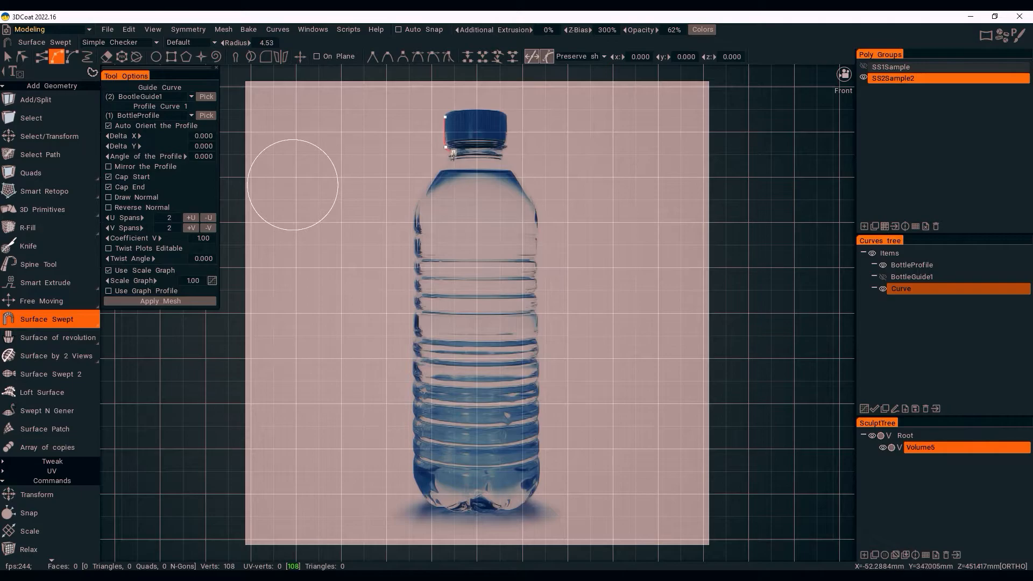
{"action": "left_click", "coordinate": [417, 204]}
{"action": "left_click", "coordinate": [414, 479]}
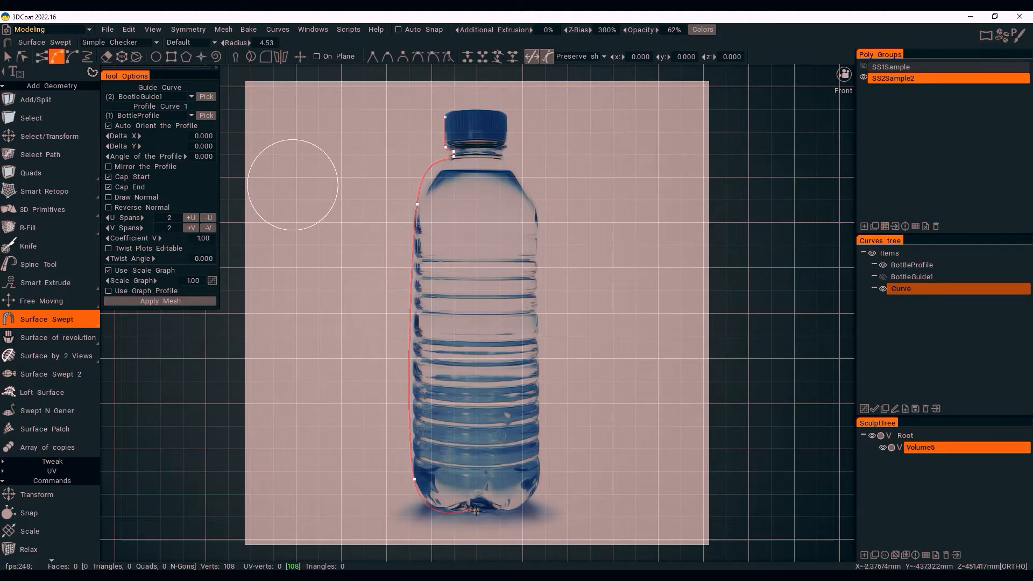
{"action": "left_click", "coordinate": [439, 508]}
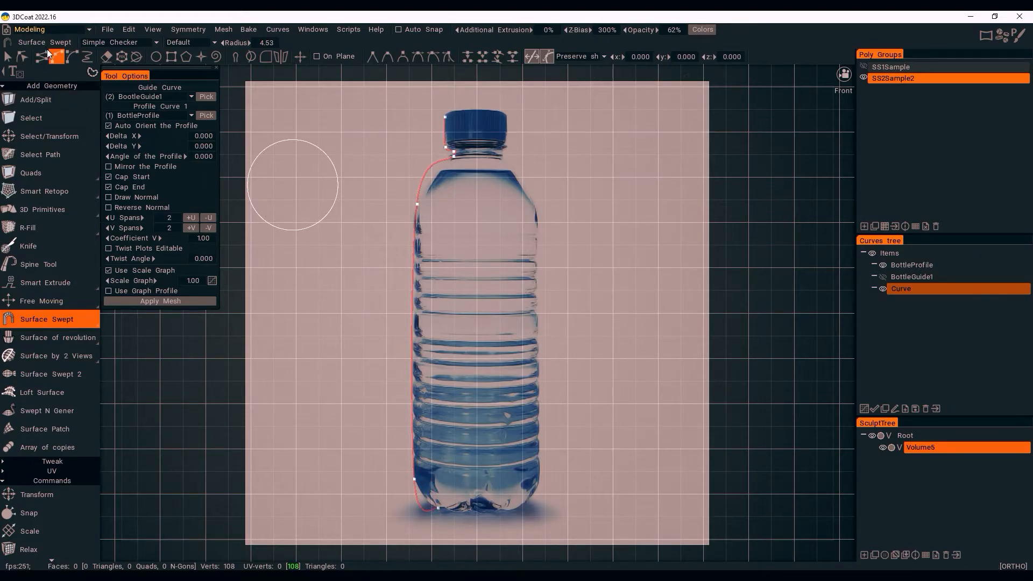
Move the side curve's bottom end point slightly outward and make the point above the base corner sharp
{"action": "left_click", "coordinate": [18, 57]}
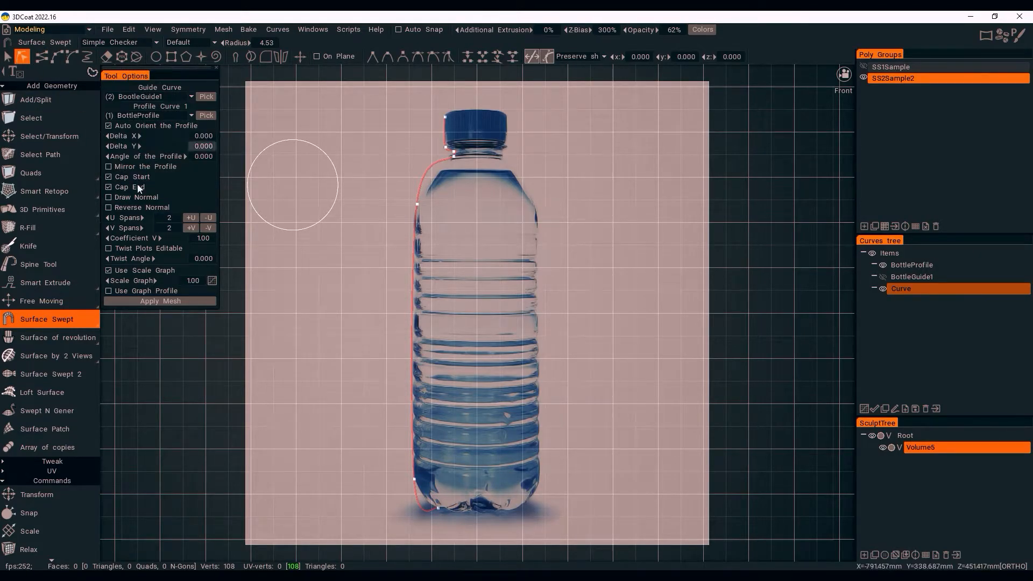
{"action": "left_click", "coordinate": [438, 508]}
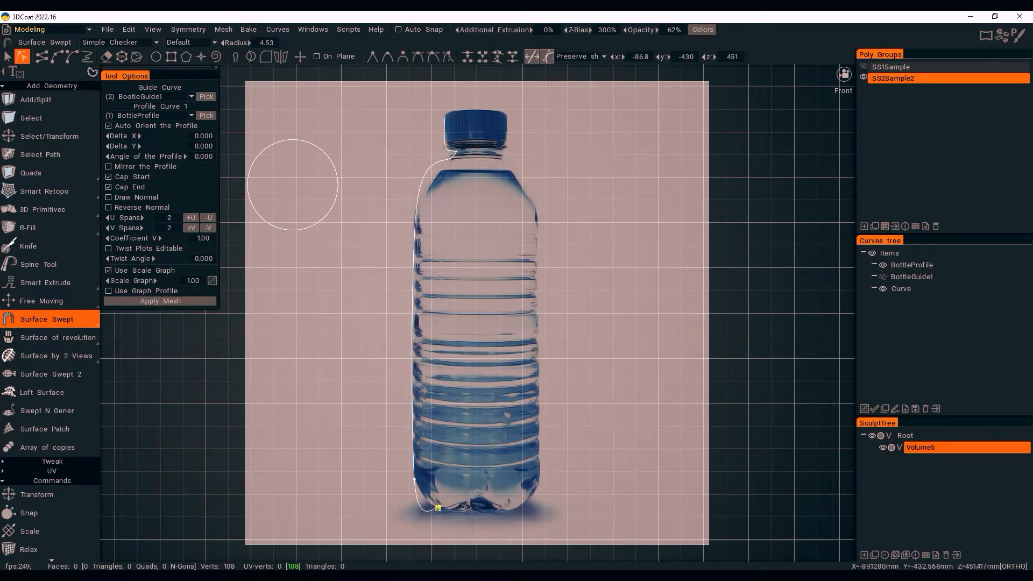
{"action": "mouse_move", "coordinate": [438, 508]}
{"action": "left_mouse_down"}
{"action": "mouse_move", "coordinate": [432, 520]}
{"action": "mouse_move", "coordinate": [432, 507]}
{"action": "left_mouse_up"}
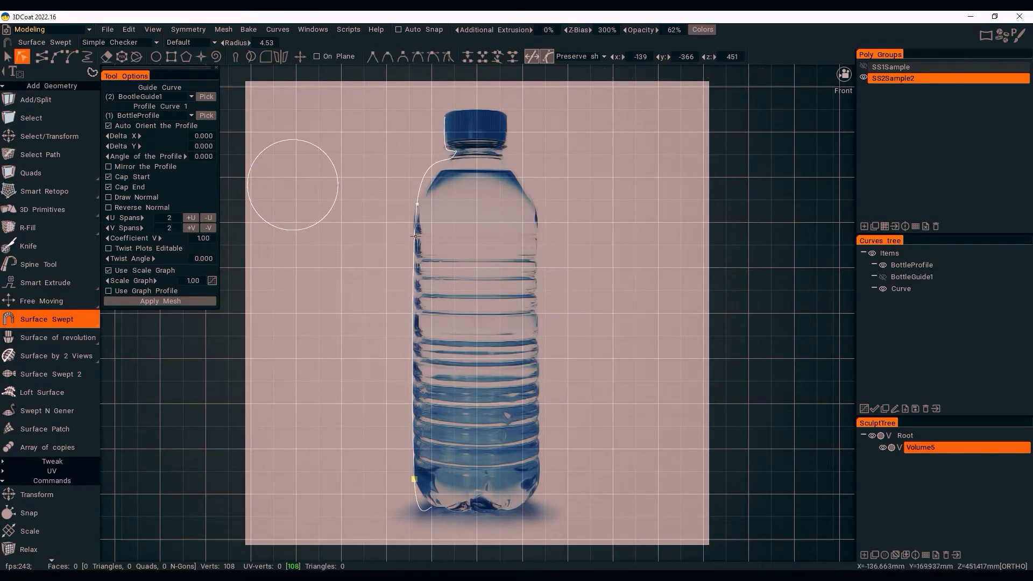
{"action": "left_click", "coordinate": [370, 56]}
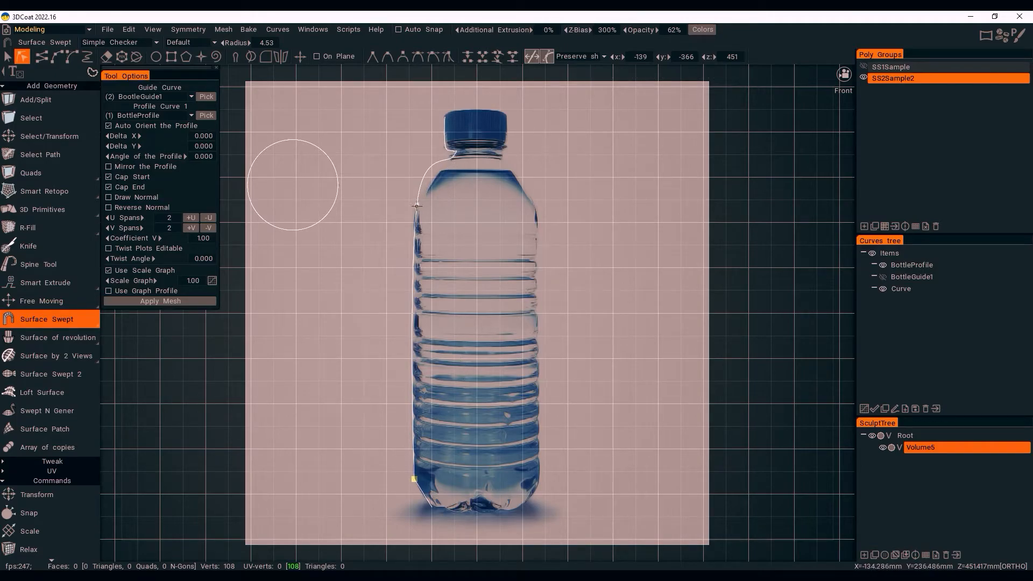
Reposition the side curve's upper body points so the curve follows the bottle's sloping shoulder
{"action": "left_click_drag", "start_coordinate": [417, 204], "coordinate": [415, 226]}
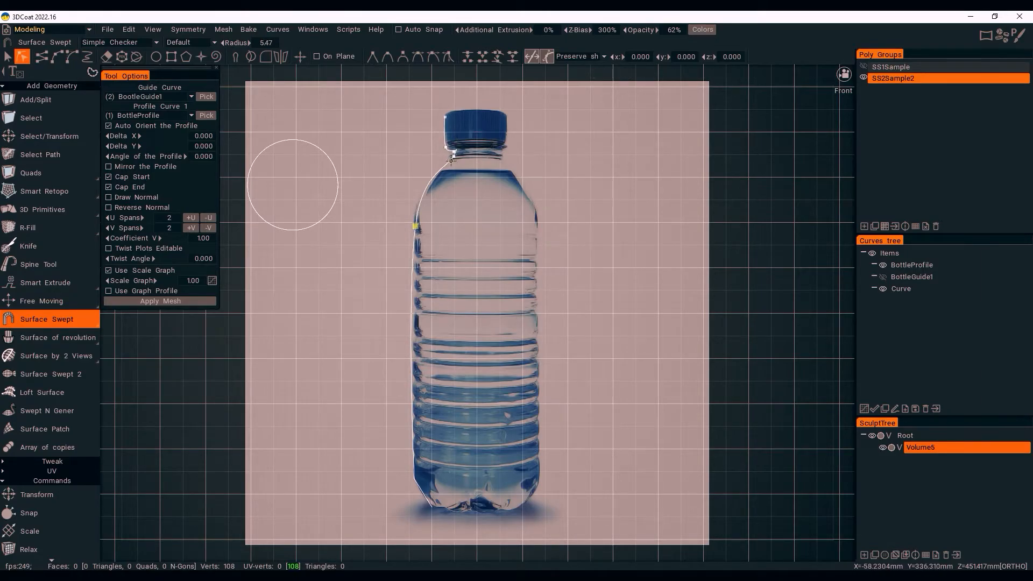
{"action": "left_click_drag", "start_coordinate": [455, 157], "coordinate": [449, 163]}
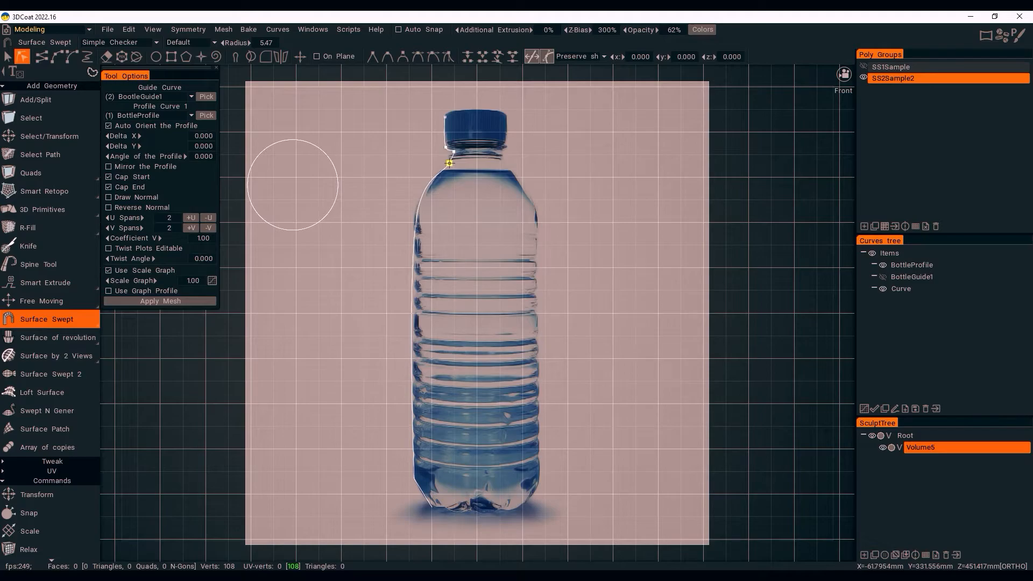
{"action": "left_click", "coordinate": [415, 227]}
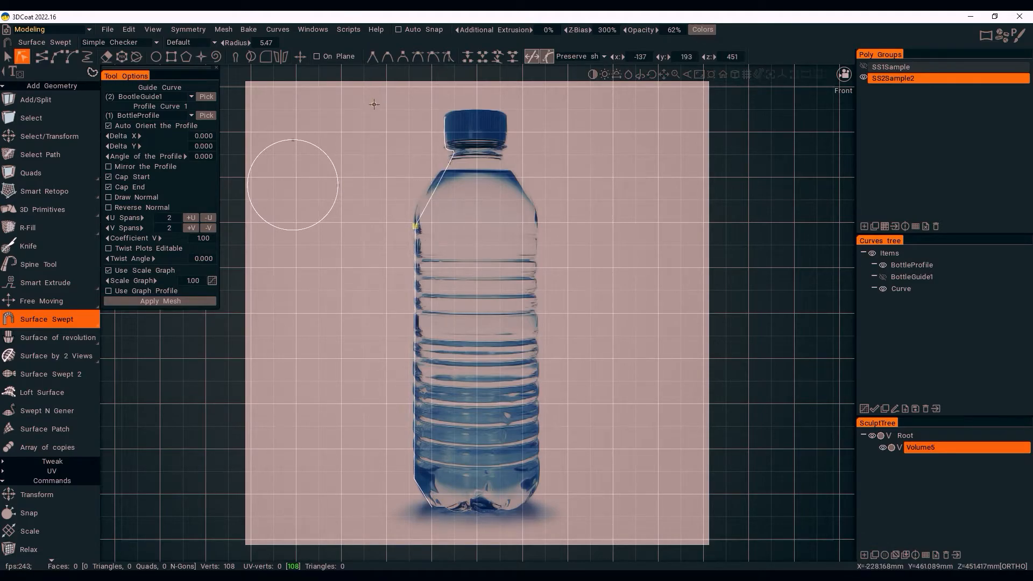
{"action": "left_click_drag", "start_coordinate": [449, 163], "coordinate": [421, 198]}
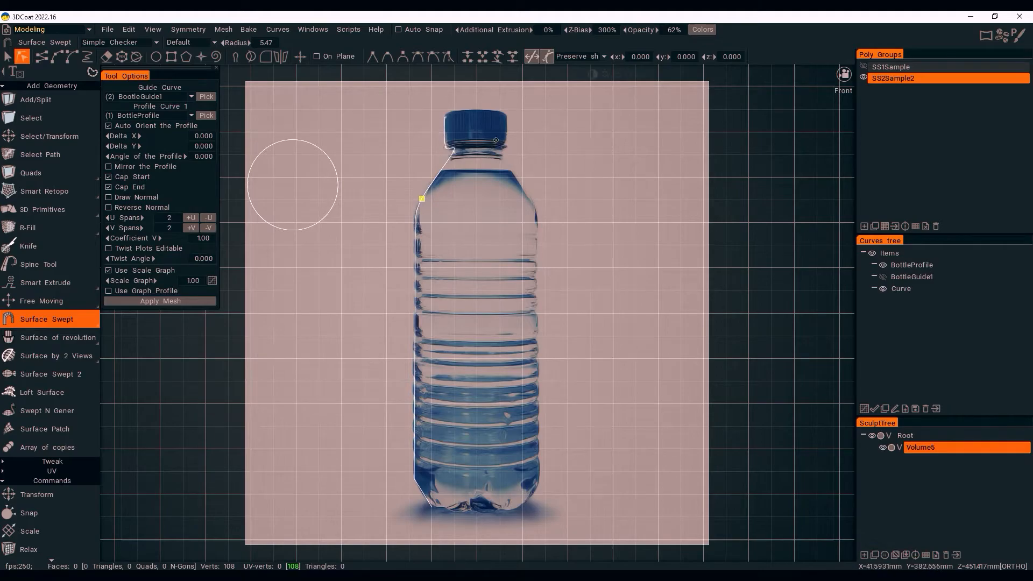
Adjust the side curve at the neck by lowering the point at the cap's bottom corner level with the neck point
{"action": "left_click", "coordinate": [454, 151]}
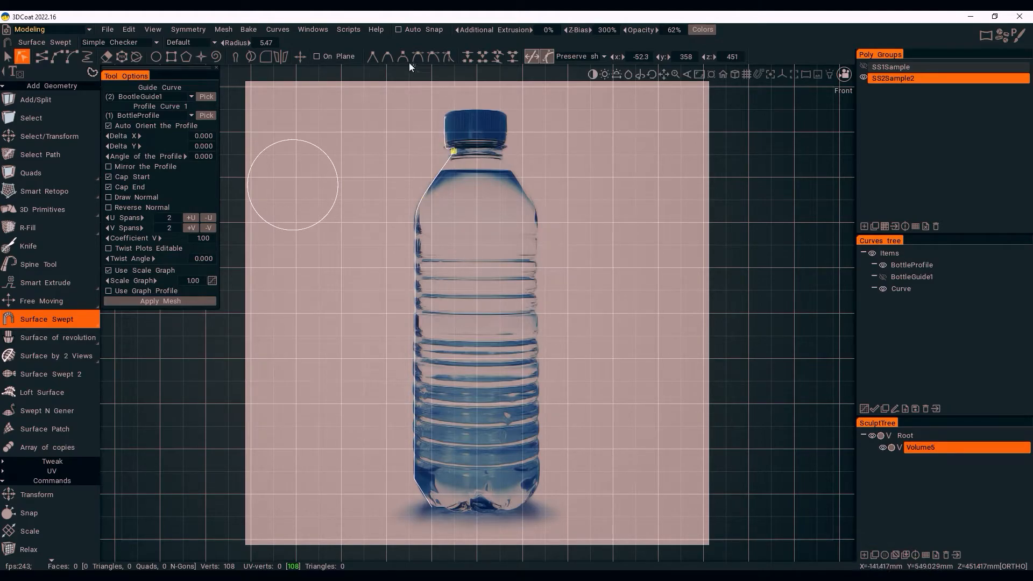
{"action": "left_click", "coordinate": [445, 147]}
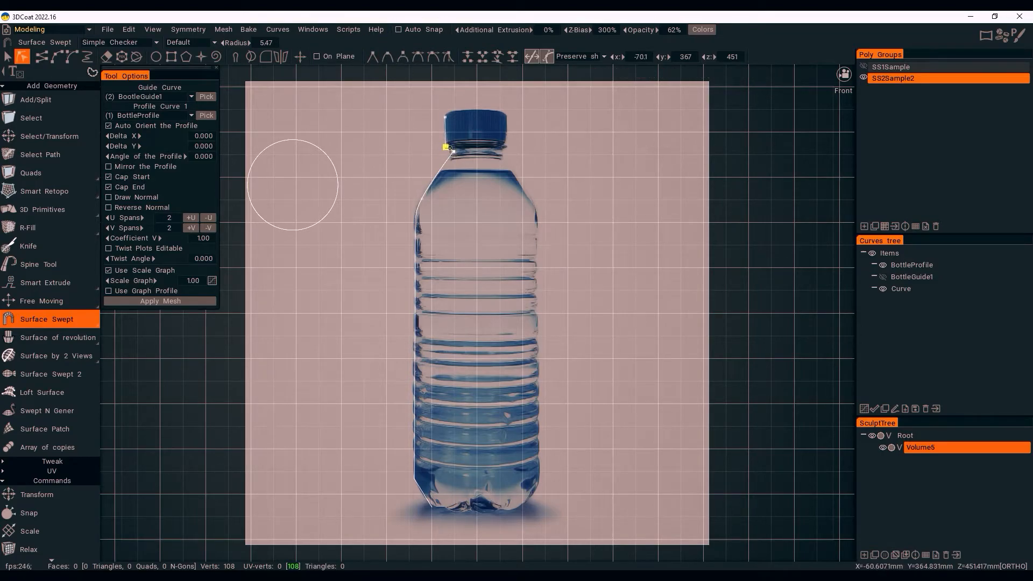
{"action": "left_click_drag", "start_coordinate": [446, 148], "coordinate": [446, 153]}
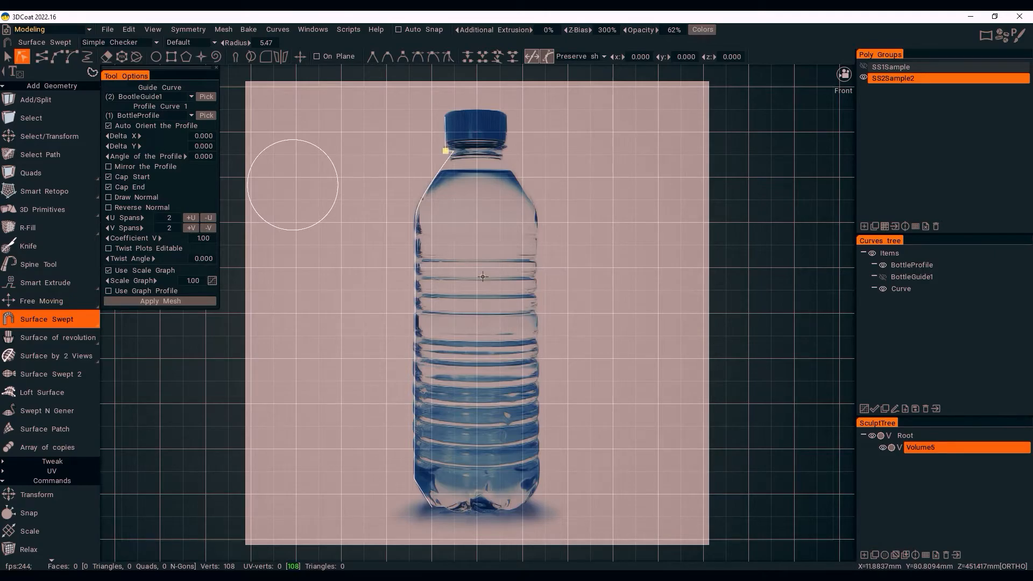
Rename the new side curve as BottleGuideSide1
{"action": "double_click", "coordinate": [896, 289]}
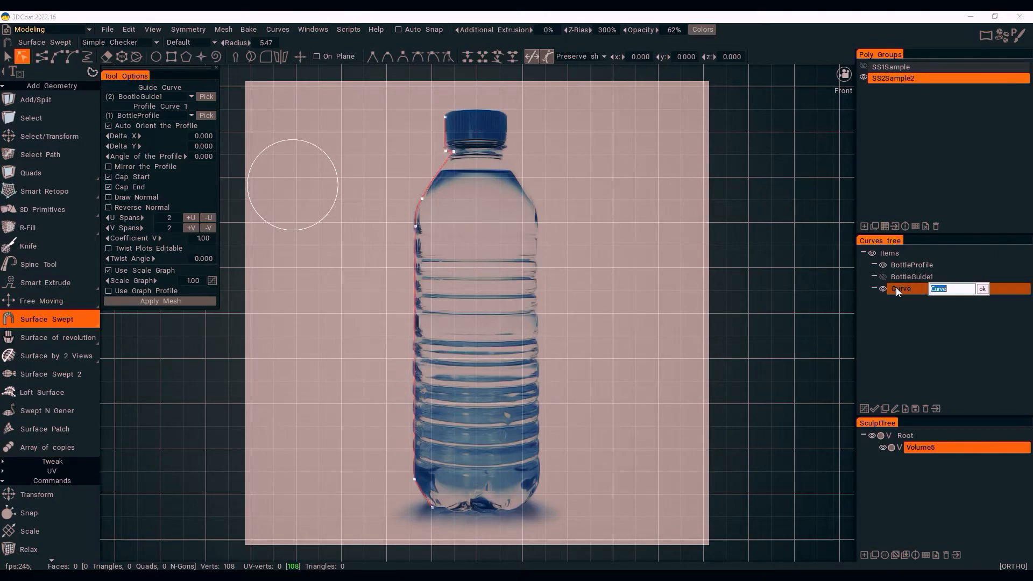
{"action": "type", "text": "BottleGuideSide1"}
{"action": "key", "text": "Return"}
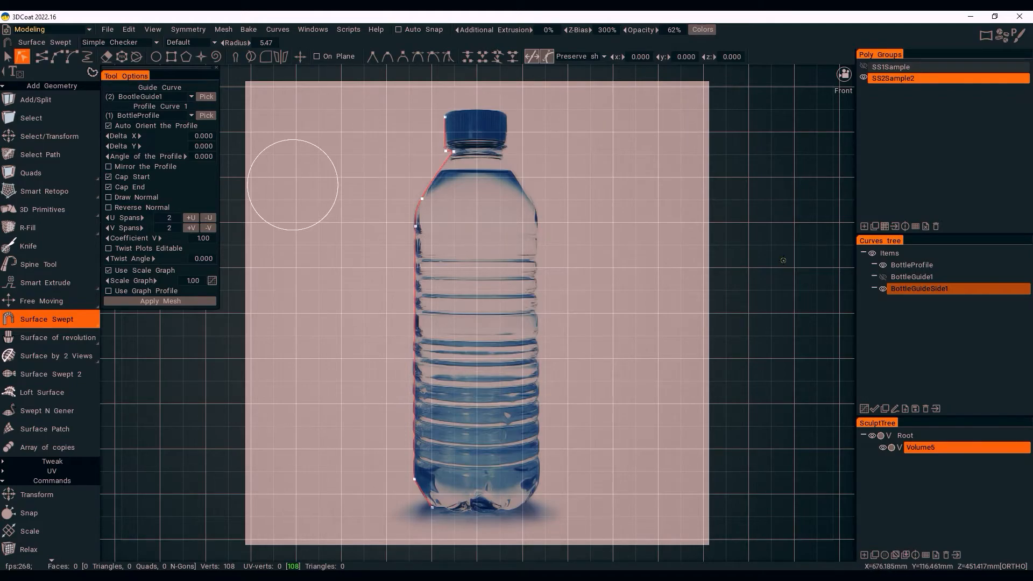
Duplicate the BottleGuideSide1 curve and rename the copy as BottleGuideSide2
{"action": "left_click", "coordinate": [885, 409]}
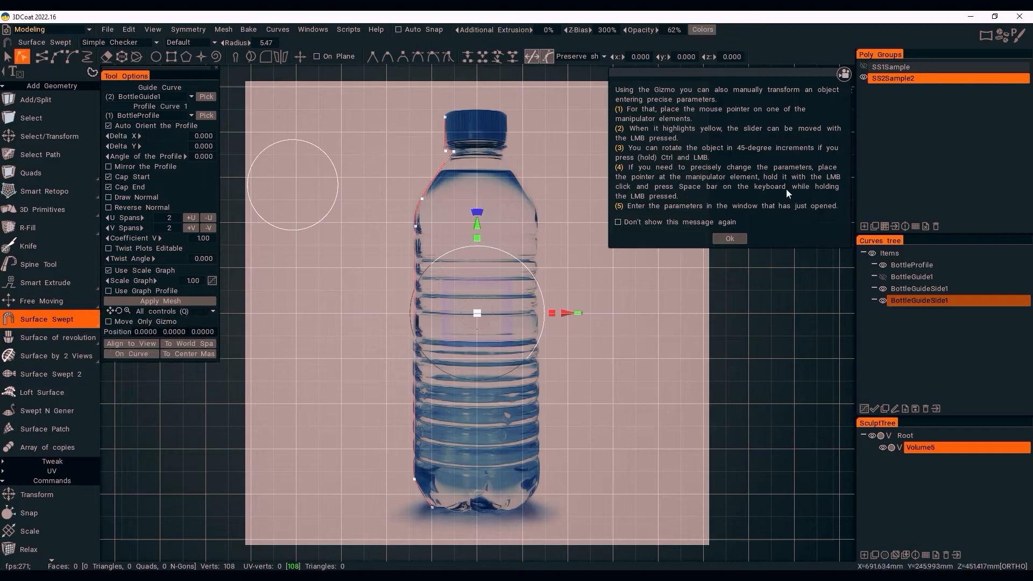
{"action": "left_click", "coordinate": [717, 238]}
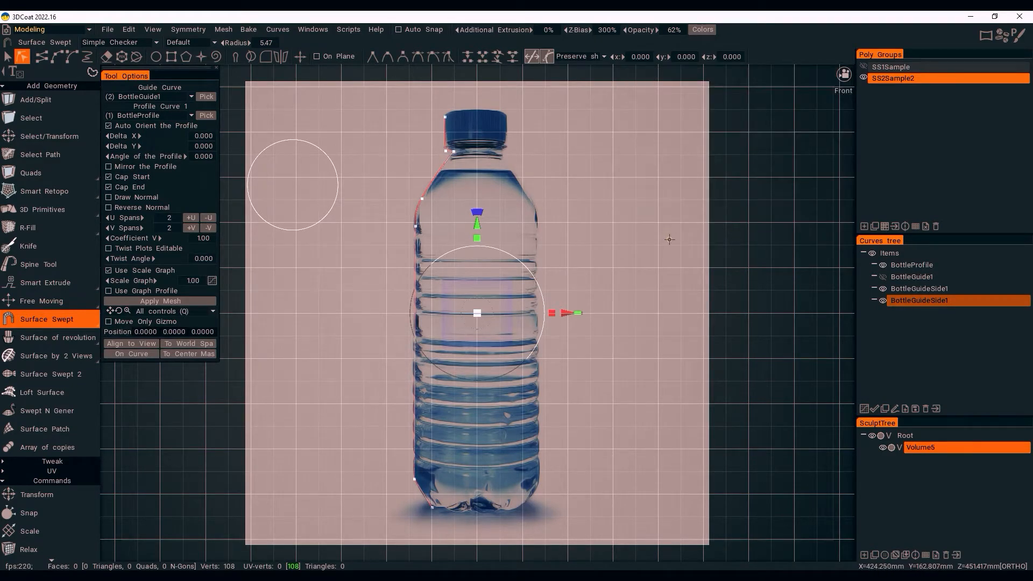
{"action": "left_click", "coordinate": [272, 30]}
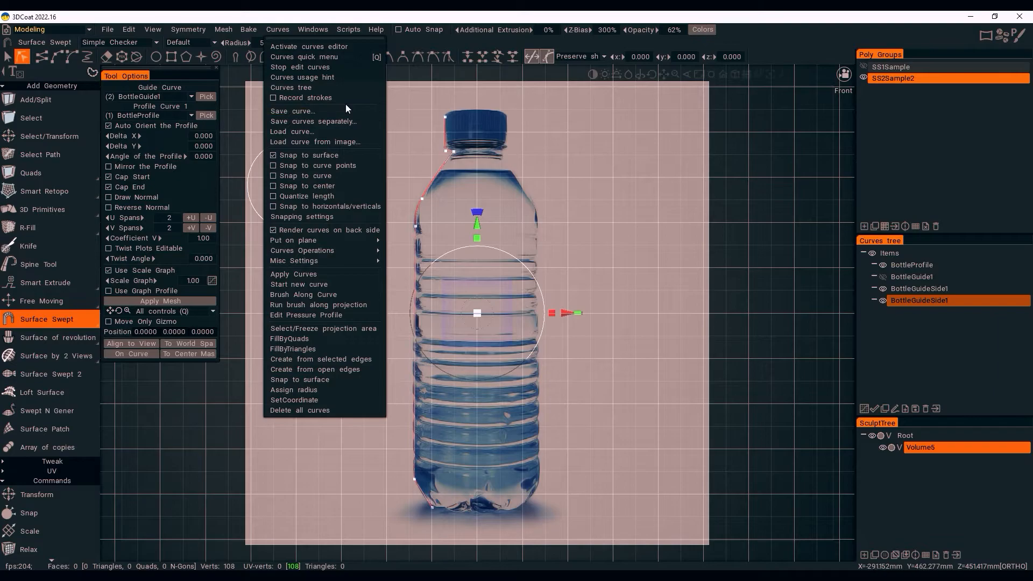
{"action": "mouse_move", "coordinate": [376, 30]}
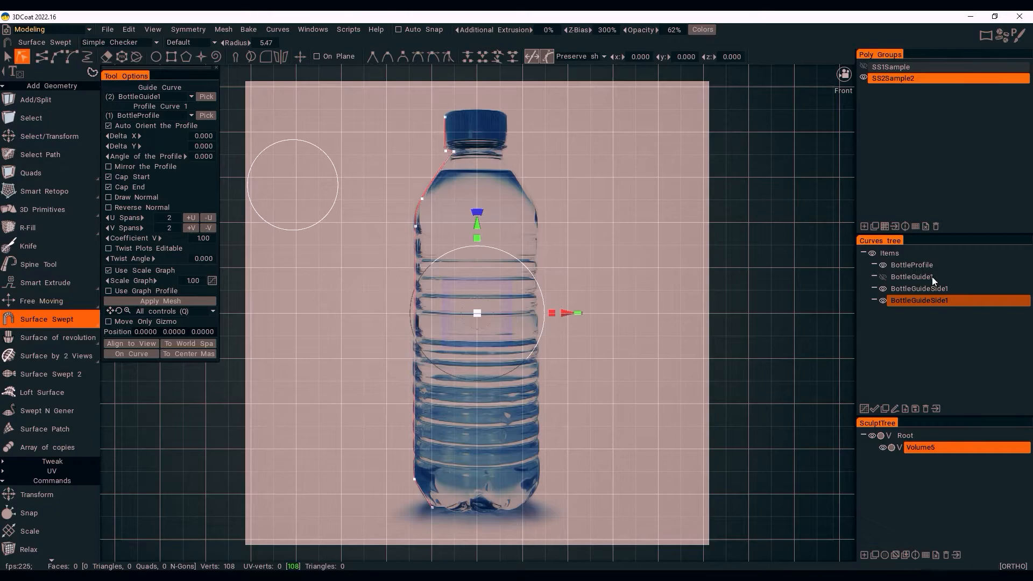
{"action": "double_click", "coordinate": [947, 300]}
{"action": "left_click_drag", "start_coordinate": [972, 299], "coordinate": [986, 299]}
{"action": "type", "text": "2"}
{"action": "key", "text": "Return"}
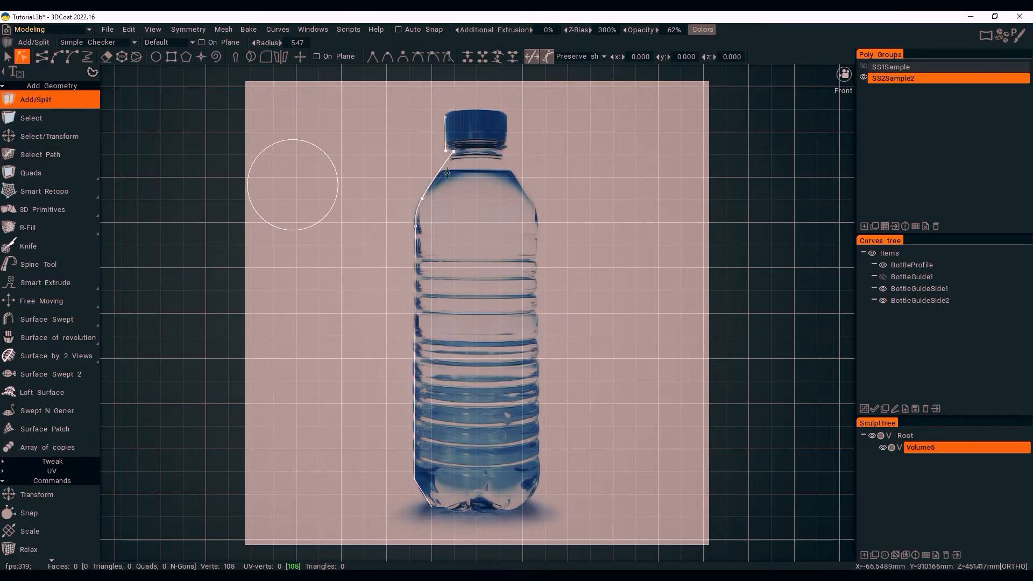
Delete the duplicated BottleGuideSide2 curve
{"action": "left_click", "coordinate": [943, 306]}
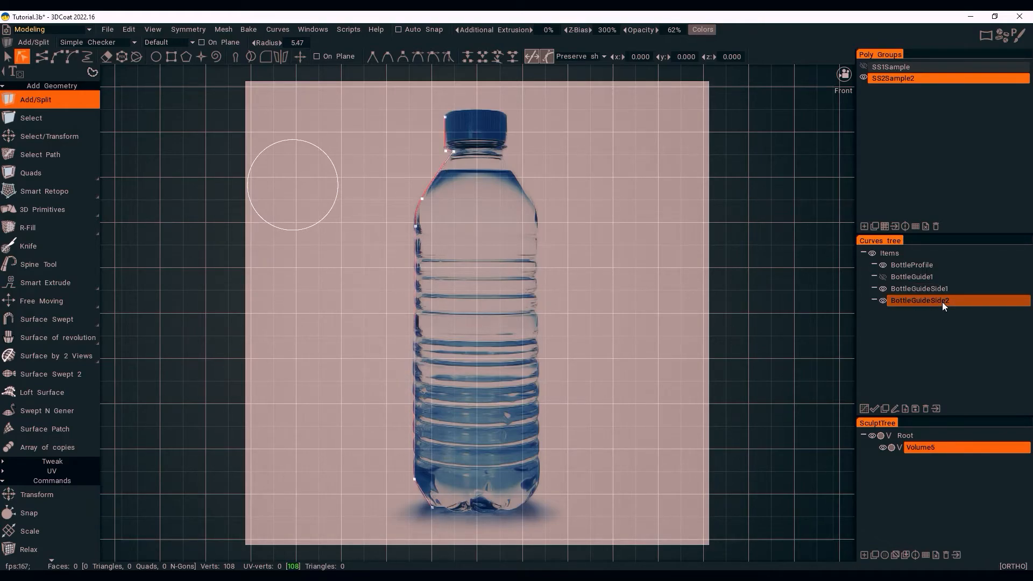
{"action": "key", "text": "Delete"}
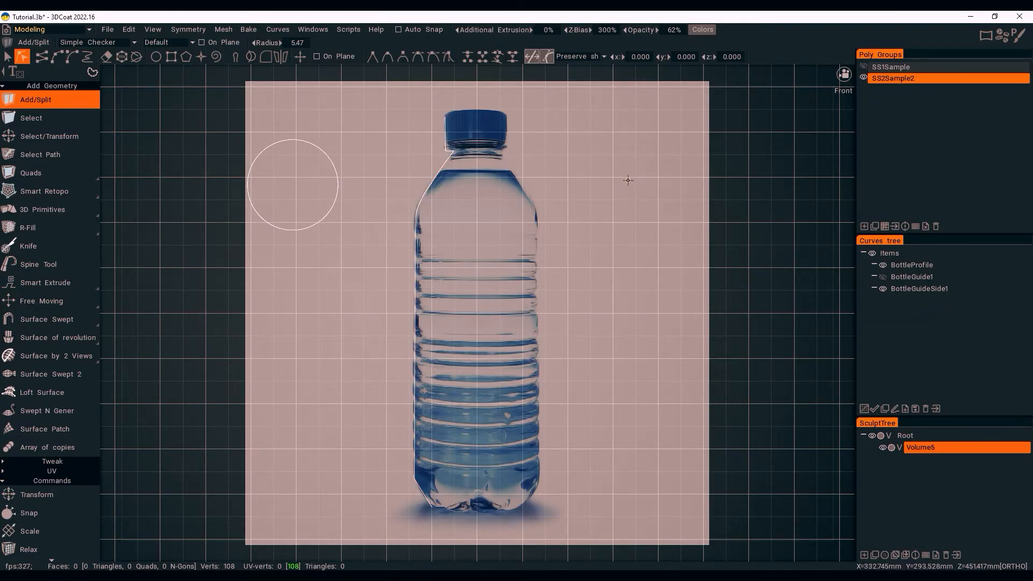
Enable X-axis mirror symmetry and create a mirrored copy of the BottleGuideSide1 curve on the bottle's opposite side
{"action": "left_click", "coordinate": [918, 290]}
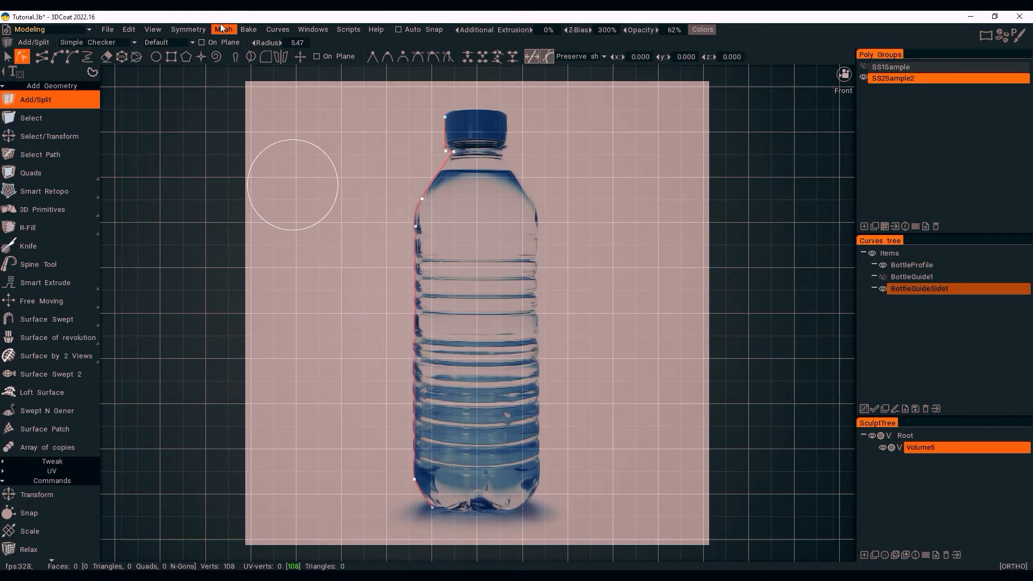
{"action": "mouse_move", "coordinate": [199, 30]}
{"action": "left_click", "coordinate": [196, 72]}
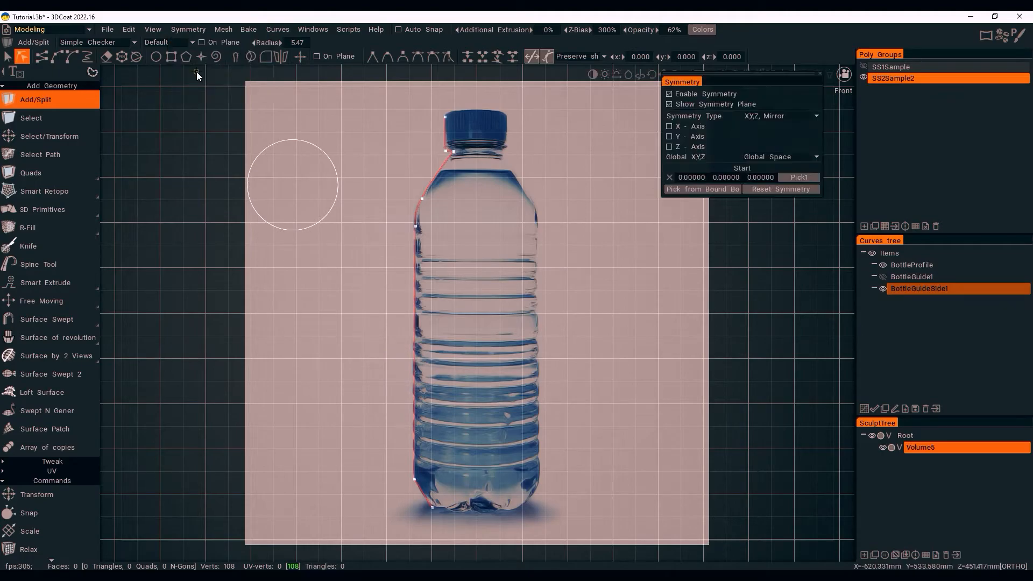
{"action": "left_click", "coordinate": [669, 126]}
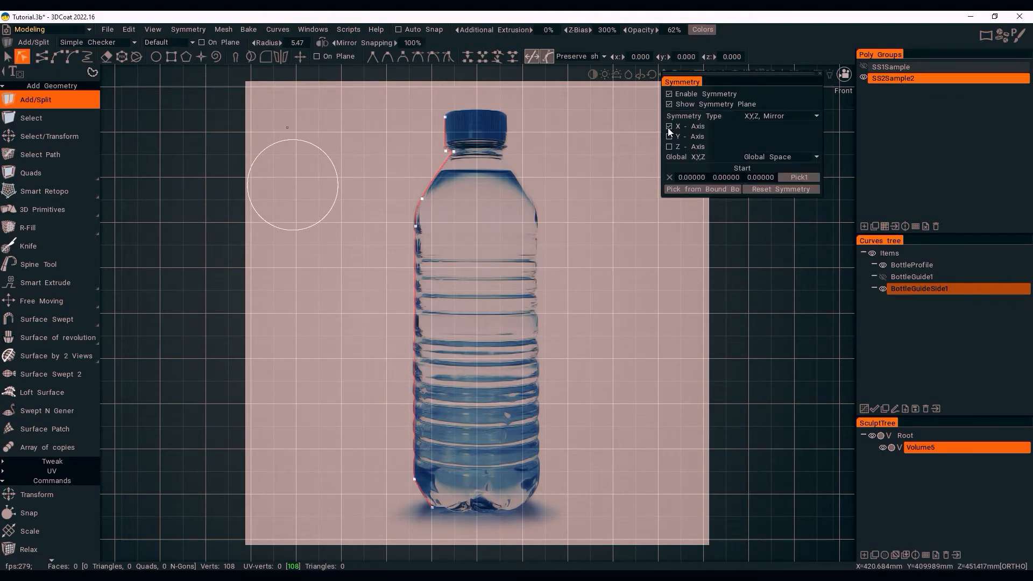
{"action": "left_click", "coordinate": [282, 58]}
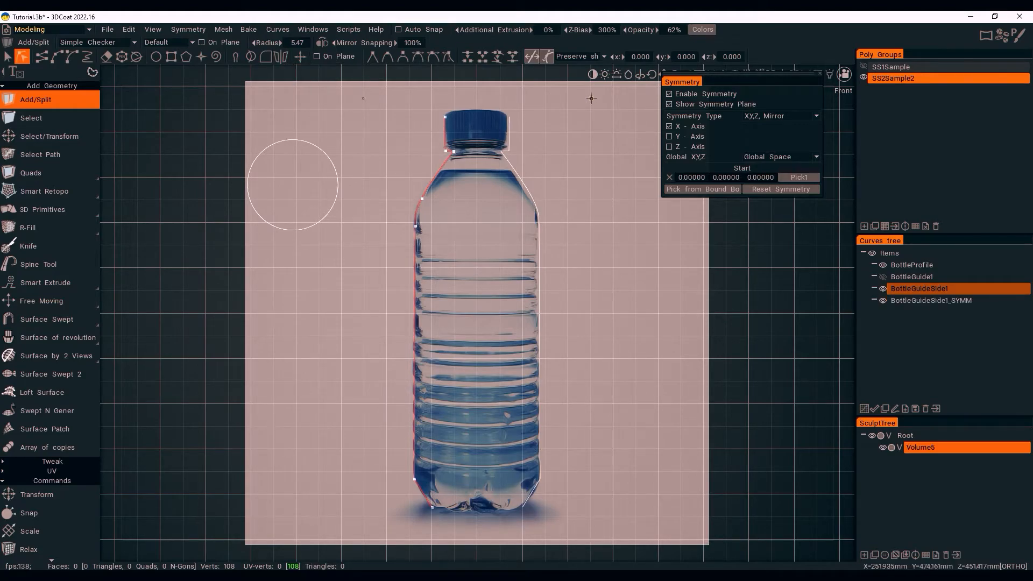
{"action": "left_click", "coordinate": [819, 73]}
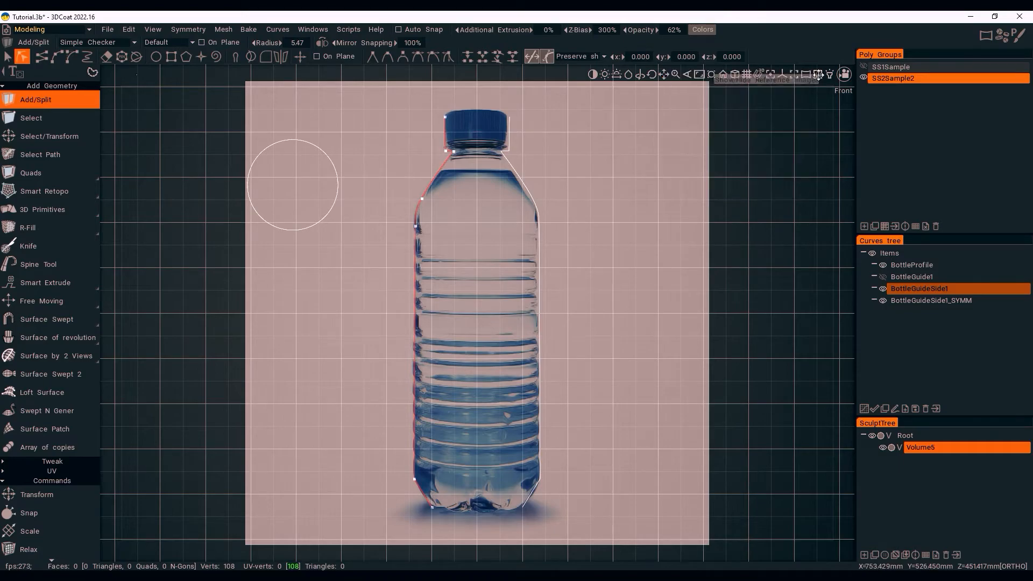
Rename the mirrored side curve as BottleGuideSide2
{"action": "double_click", "coordinate": [942, 301]}
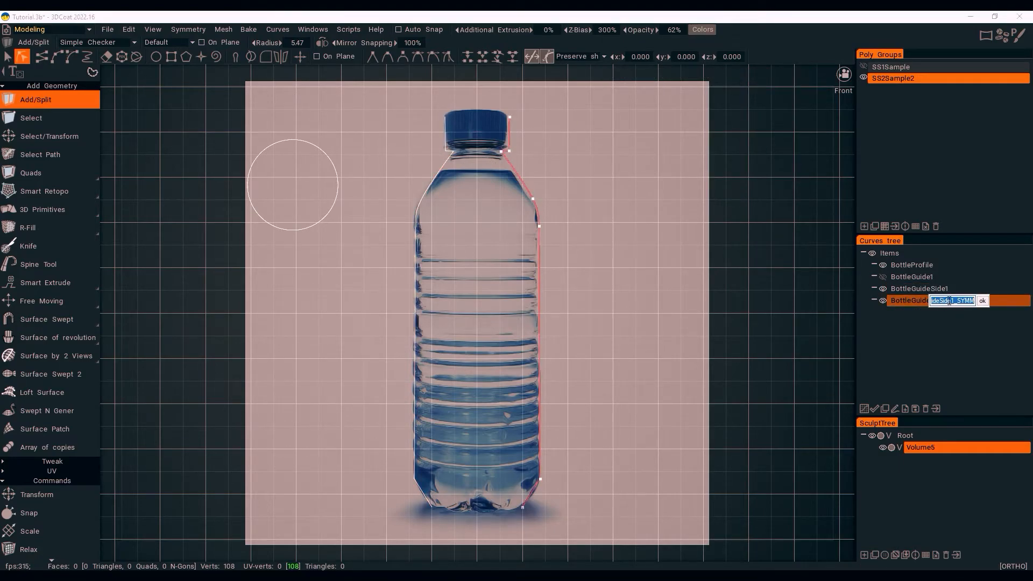
{"action": "type", "text": "BottleGuideSide2"}
{"action": "key", "text": "Return"}
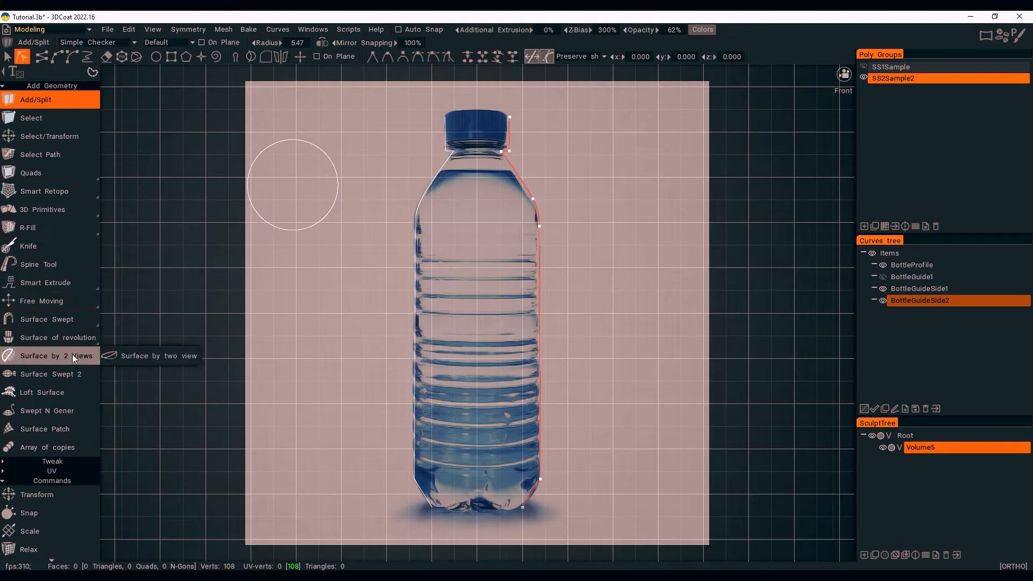
Set up a Surface Swept 2 with BottleGuideSide1 and BottleGuideSide2 as guides 1 and 2 and BottleProfile as profile curve 1
{"action": "left_click", "coordinate": [64, 375]}
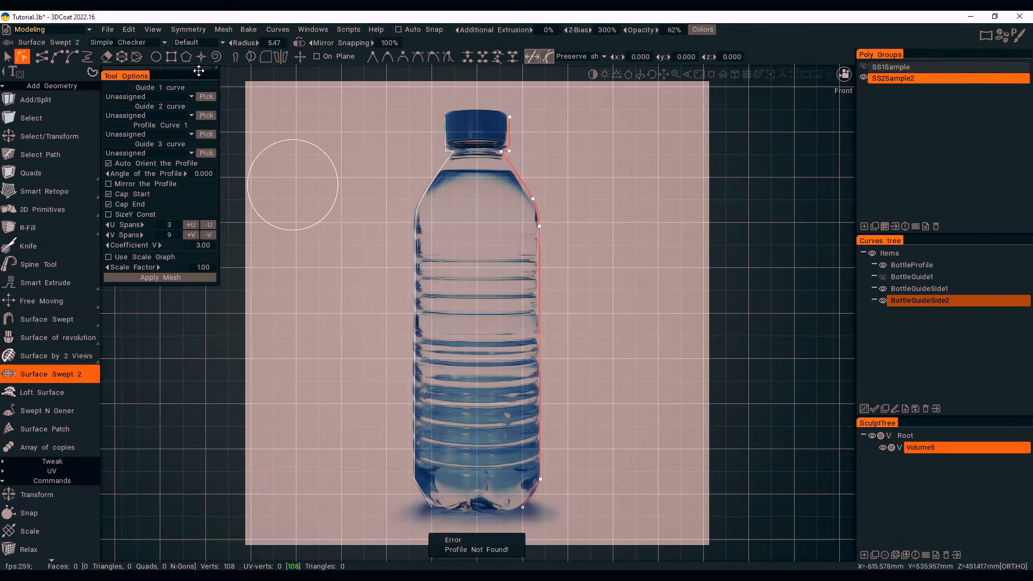
{"action": "left_click", "coordinate": [190, 98]}
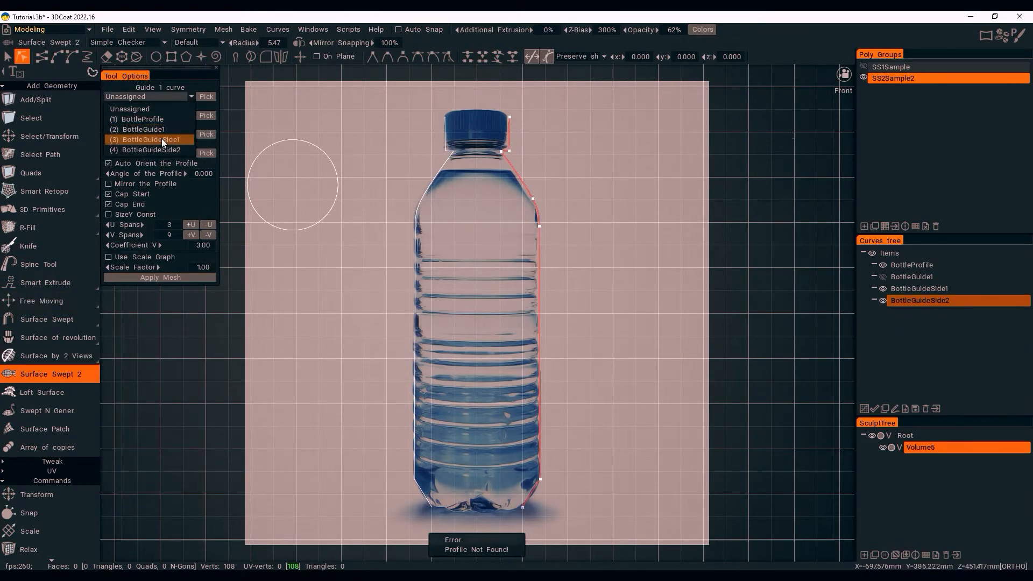
{"action": "left_click", "coordinate": [161, 139]}
{"action": "left_click", "coordinate": [190, 115]}
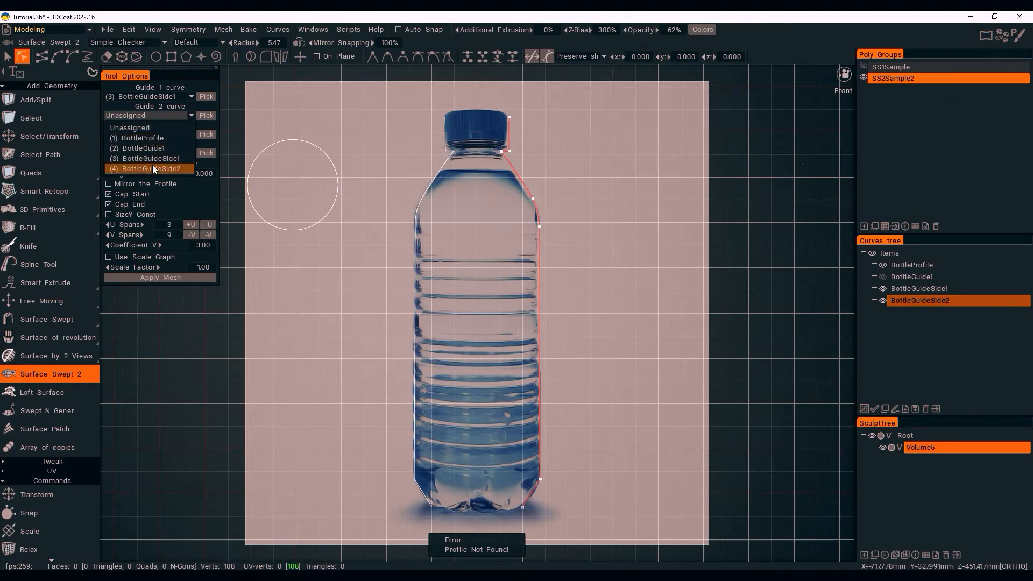
{"action": "left_click", "coordinate": [153, 167]}
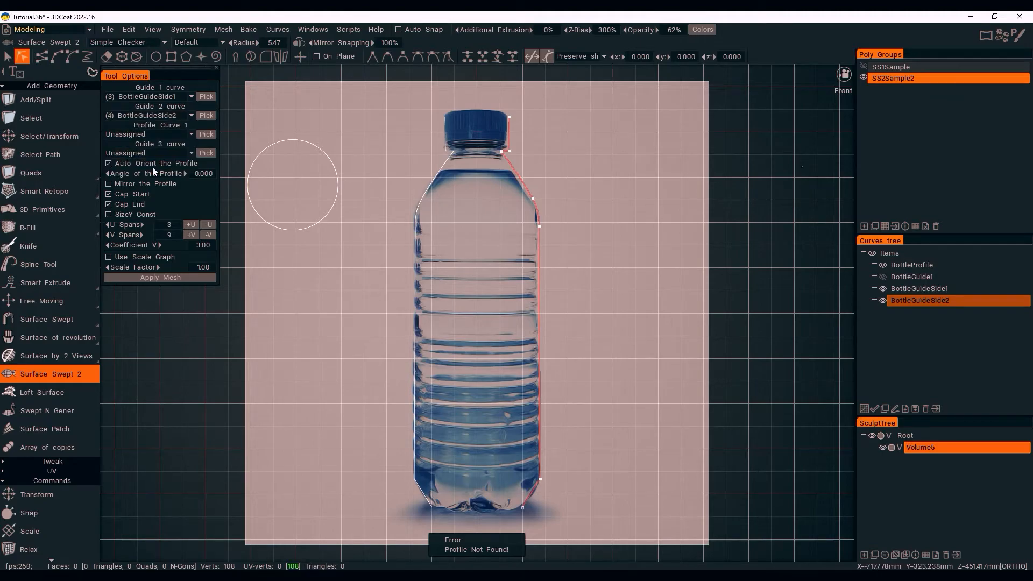
{"action": "left_click", "coordinate": [189, 131]}
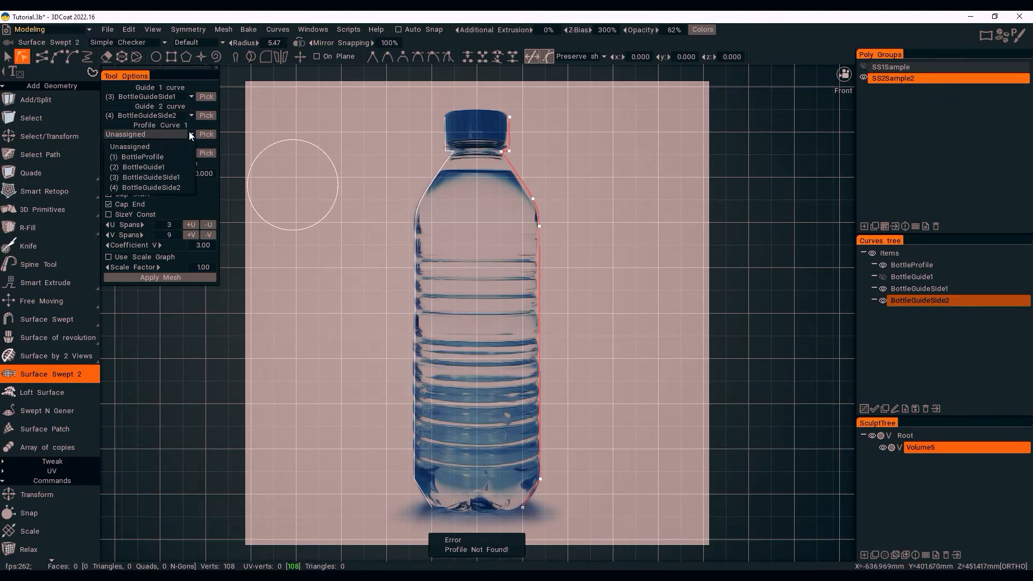
{"action": "left_click", "coordinate": [172, 159]}
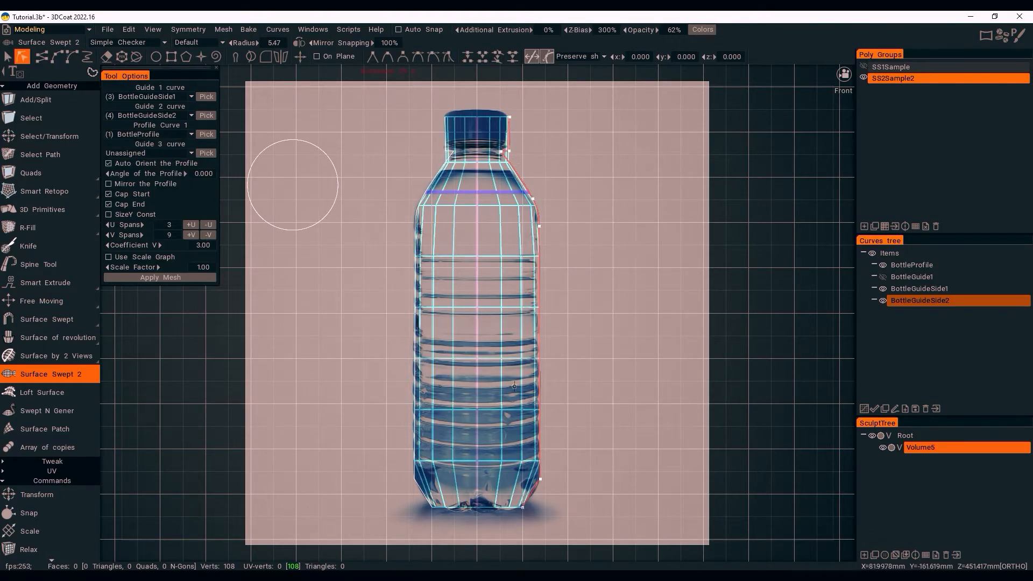
{"action": "middle_click_drag", "start_coordinate": [374, 332], "coordinate": [406, 321]}
{"action": "mouse_move", "coordinate": [372, 338]}
{"action": "left_mouse_down", "text": "alt"}
{"action": "mouse_move", "coordinate": [453, 374]}
{"action": "mouse_move", "coordinate": [496, 363]}
{"action": "mouse_move", "coordinate": [419, 338]}
{"action": "mouse_move", "coordinate": [367, 341]}
{"action": "left_mouse_up", "text": "alt"}
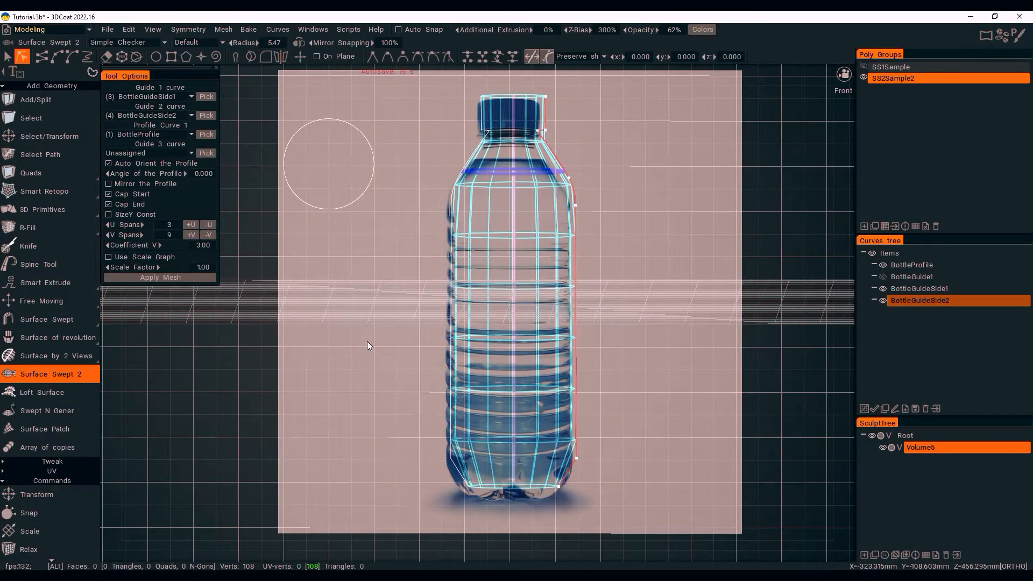
{"action": "left_click_drag", "start_coordinate": [367, 341], "coordinate": [356, 341], "text": "alt"}
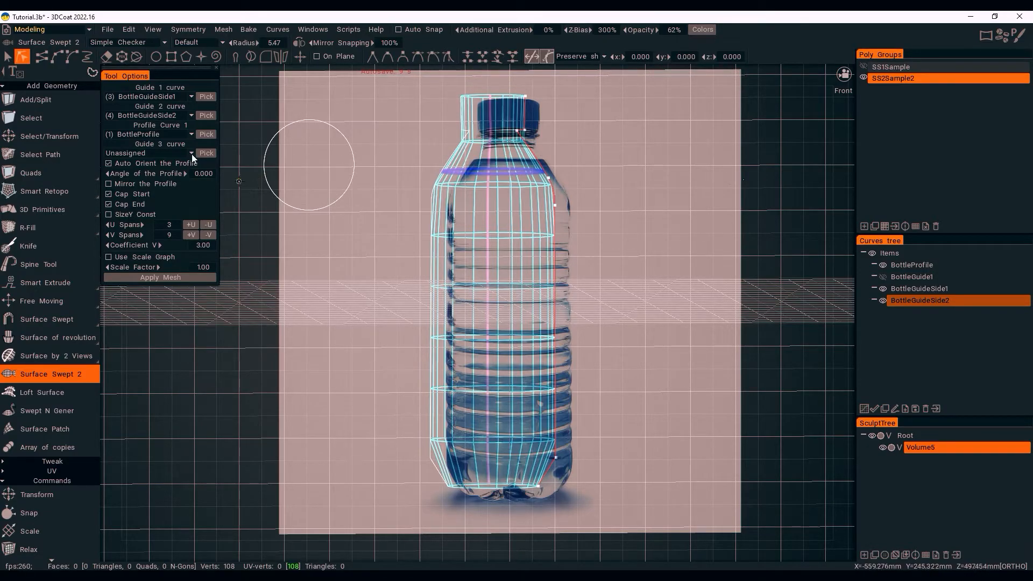
Save the Tutorial.3b scene
{"action": "left_click", "coordinate": [105, 32]}
{"action": "left_click", "coordinate": [104, 32]}
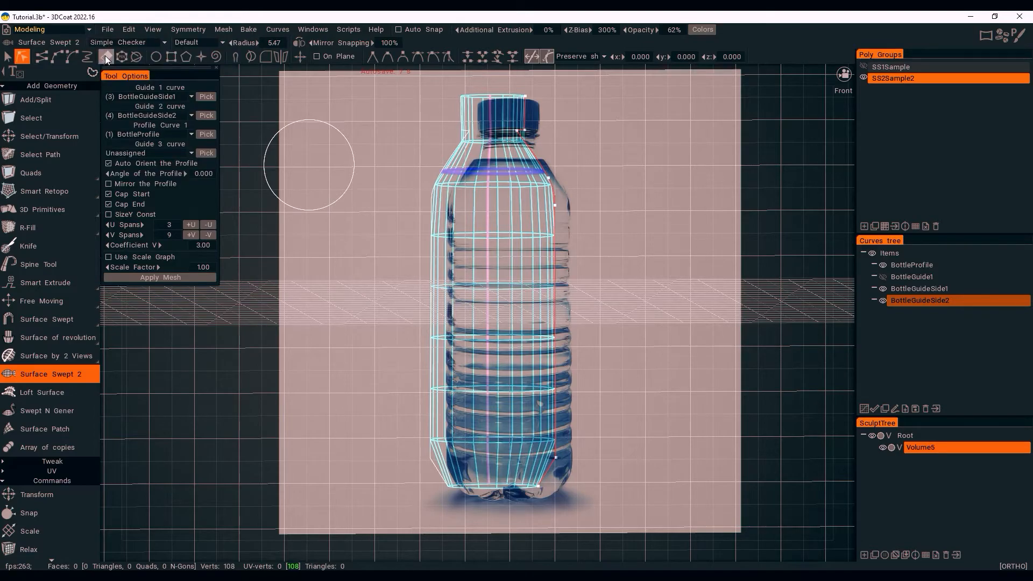
{"action": "left_click", "coordinate": [104, 32]}
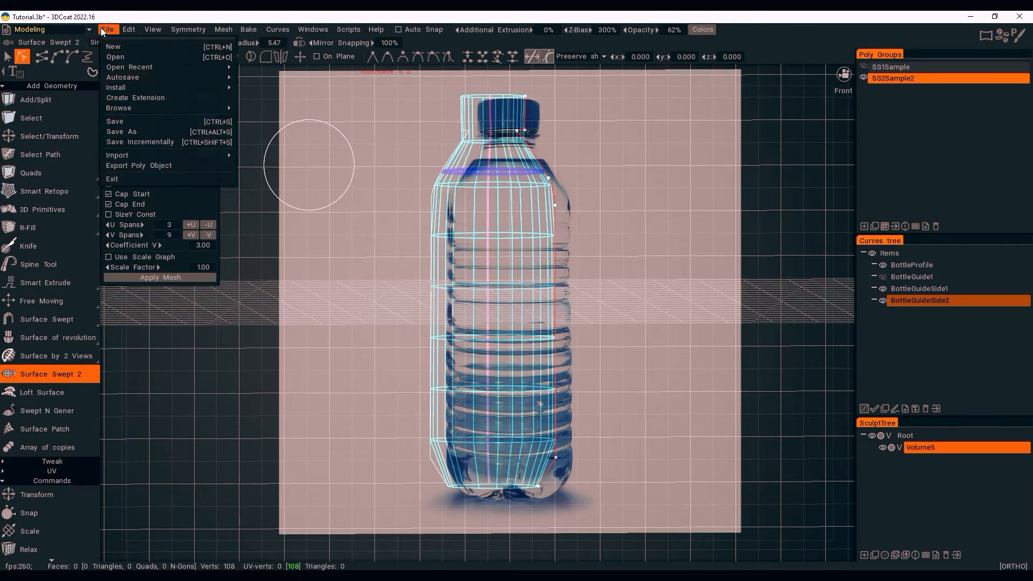
{"action": "left_click", "coordinate": [124, 121]}
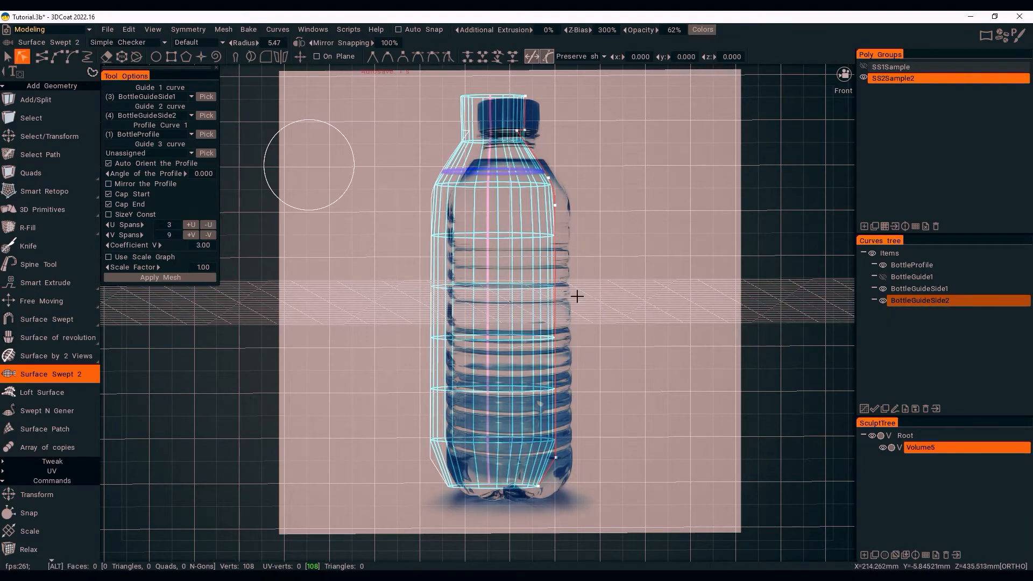
Try varying the swept bottle's scale with a scale graph by adding and moving two intermediate points
{"action": "middle_click_drag", "start_coordinate": [522, 301], "coordinate": [586, 298]}
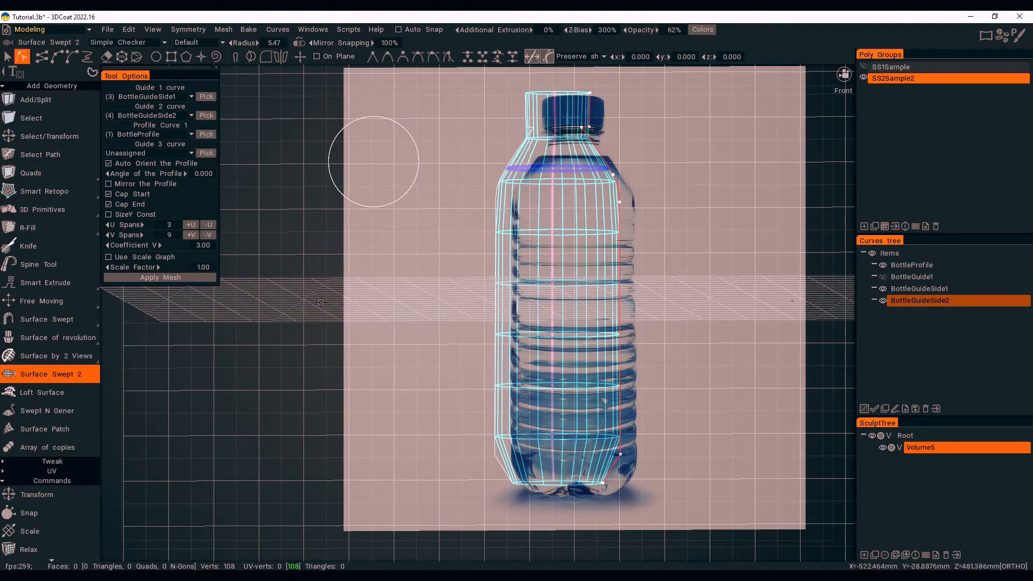
{"action": "left_click", "coordinate": [109, 257]}
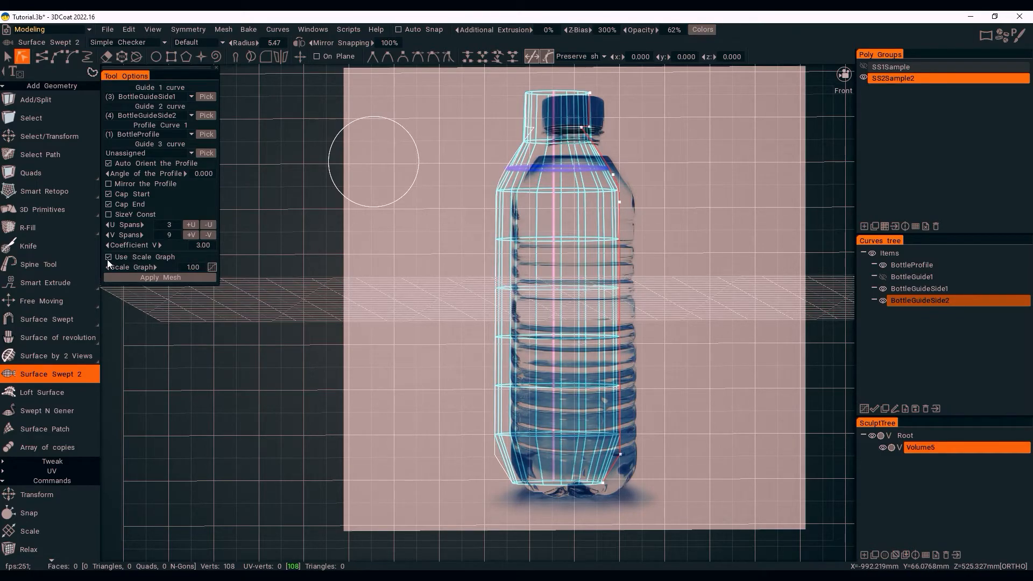
{"action": "left_click", "coordinate": [212, 267]}
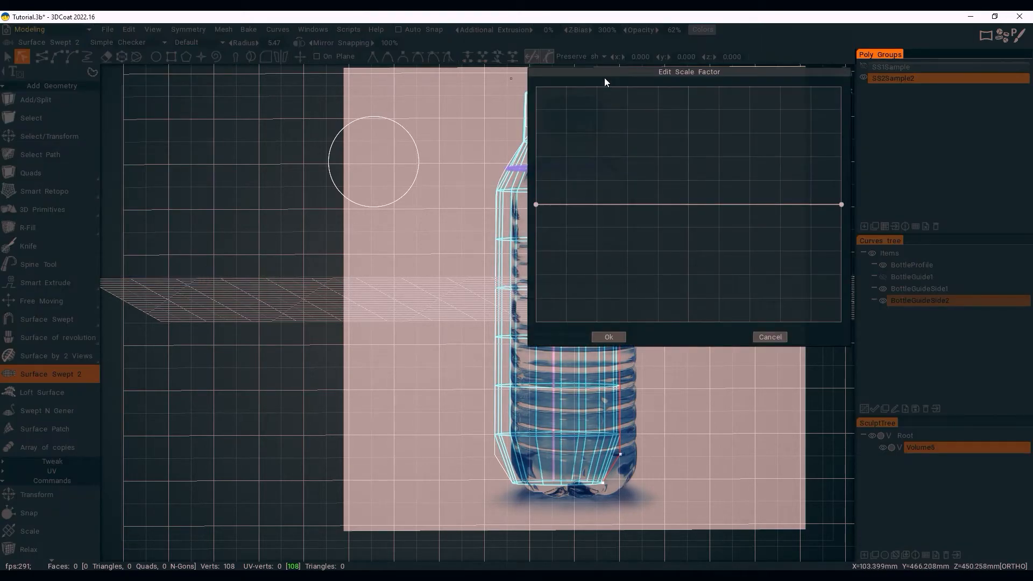
{"action": "left_click_drag", "start_coordinate": [606, 72], "coordinate": [715, 109]}
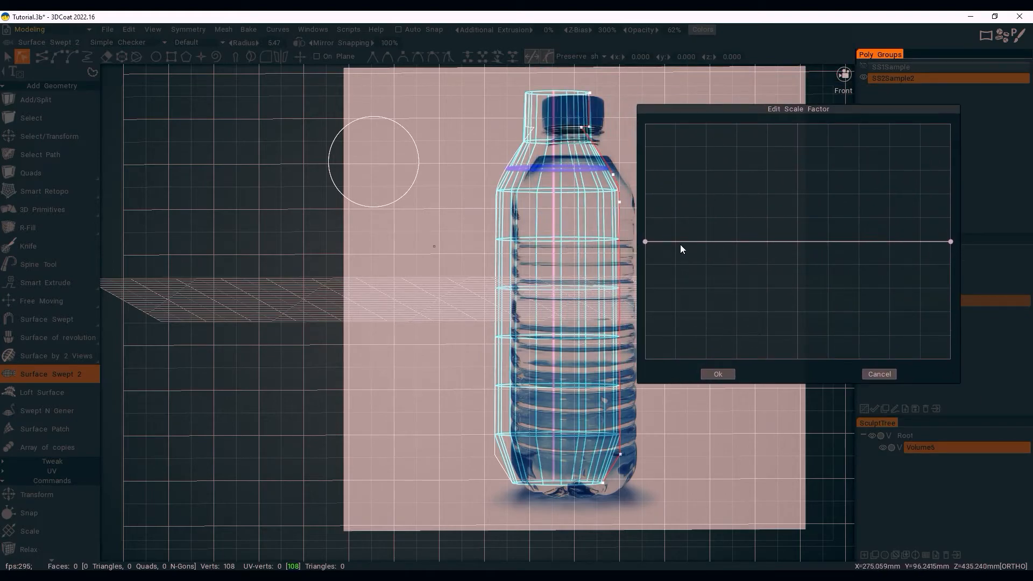
{"action": "left_click", "coordinate": [679, 242]}
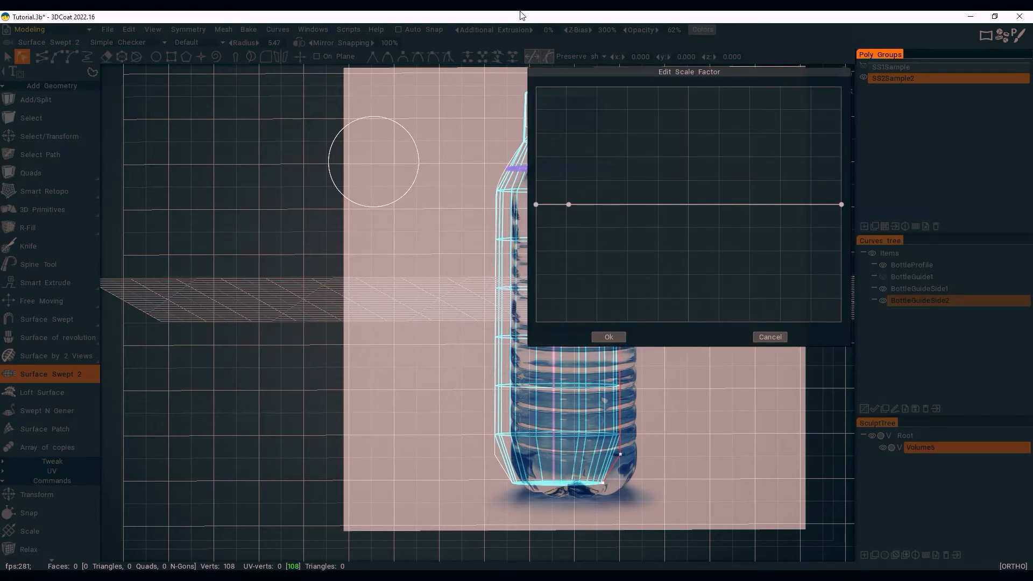
{"action": "left_click_drag", "start_coordinate": [577, 76], "coordinate": [694, 158]}
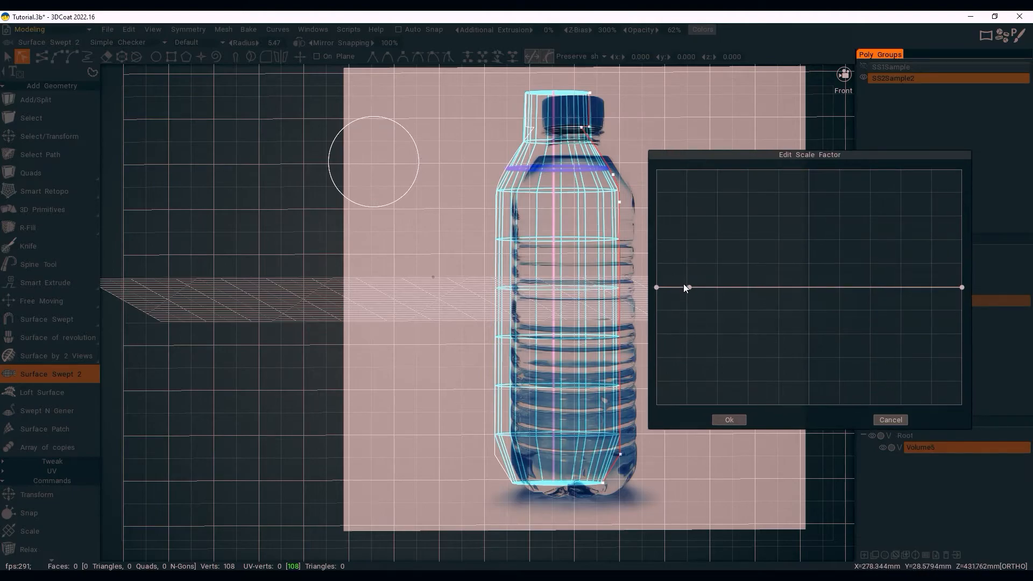
{"action": "left_click_drag", "start_coordinate": [686, 284], "coordinate": [706, 295]}
{"action": "left_click", "coordinate": [694, 208]}
{"action": "left_click_drag", "start_coordinate": [677, 74], "coordinate": [827, 86]}
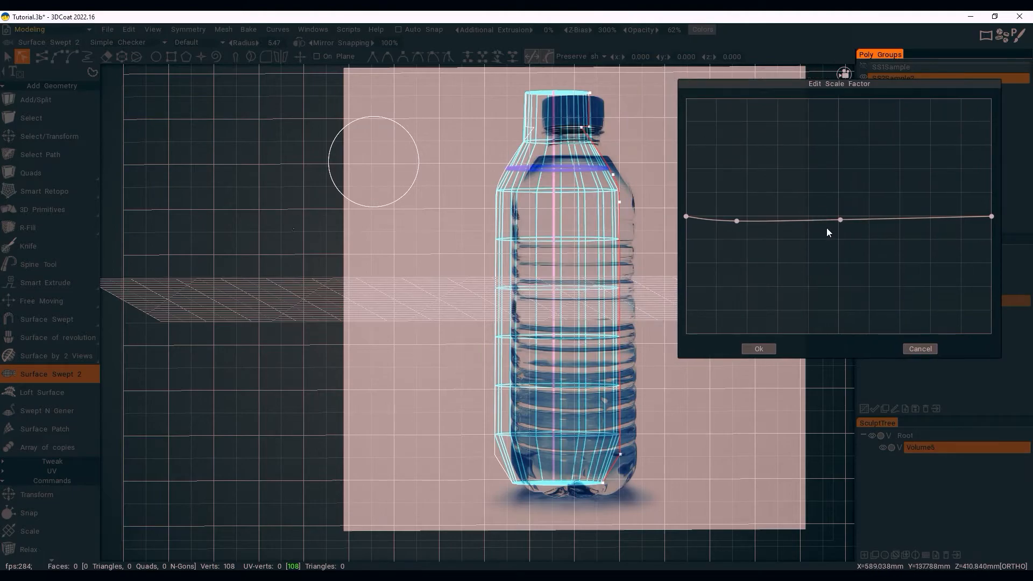
{"action": "left_click_drag", "start_coordinate": [840, 219], "coordinate": [847, 192]}
{"action": "left_click", "coordinate": [770, 336]}
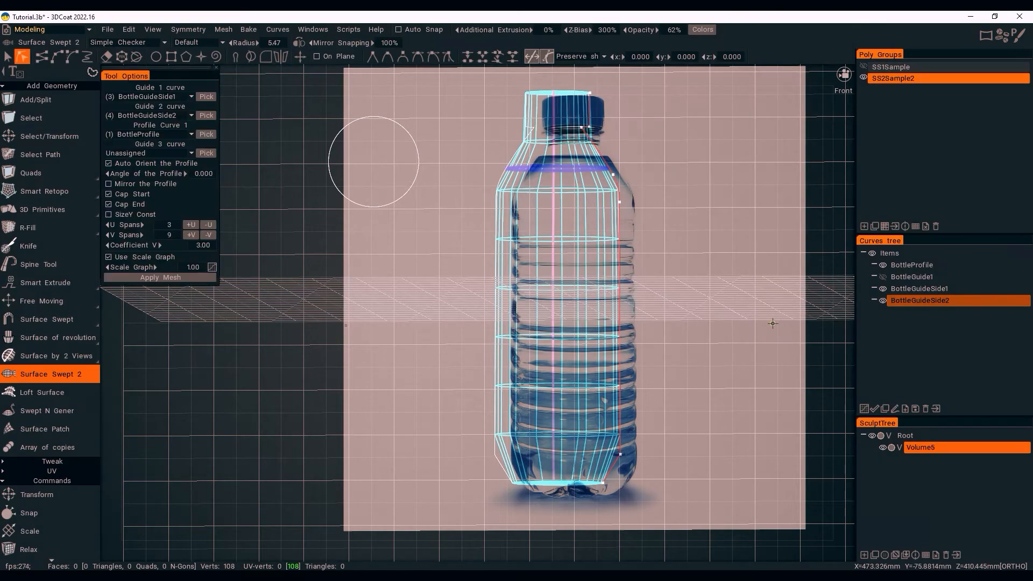
{"action": "left_click", "coordinate": [109, 256]}
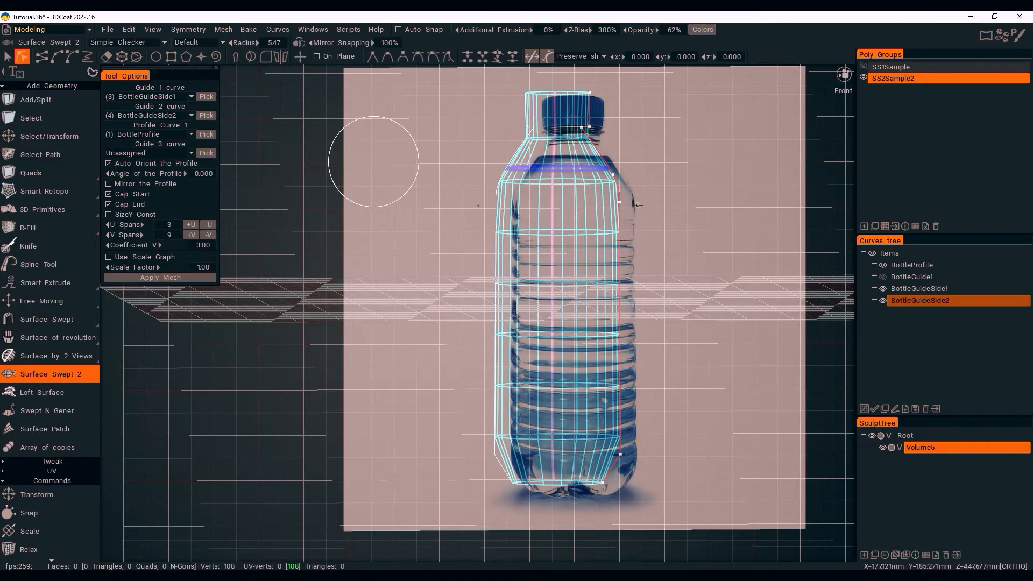
Set the sweep to 15 V spans and 2 U spans, and apply the bottle mesh
{"action": "mouse_move", "coordinate": [126, 235]}
{"action": "left_mouse_down"}
{"action": "mouse_move", "coordinate": [115, 235]}
{"action": "mouse_move", "coordinate": [140, 235]}
{"action": "left_mouse_up"}
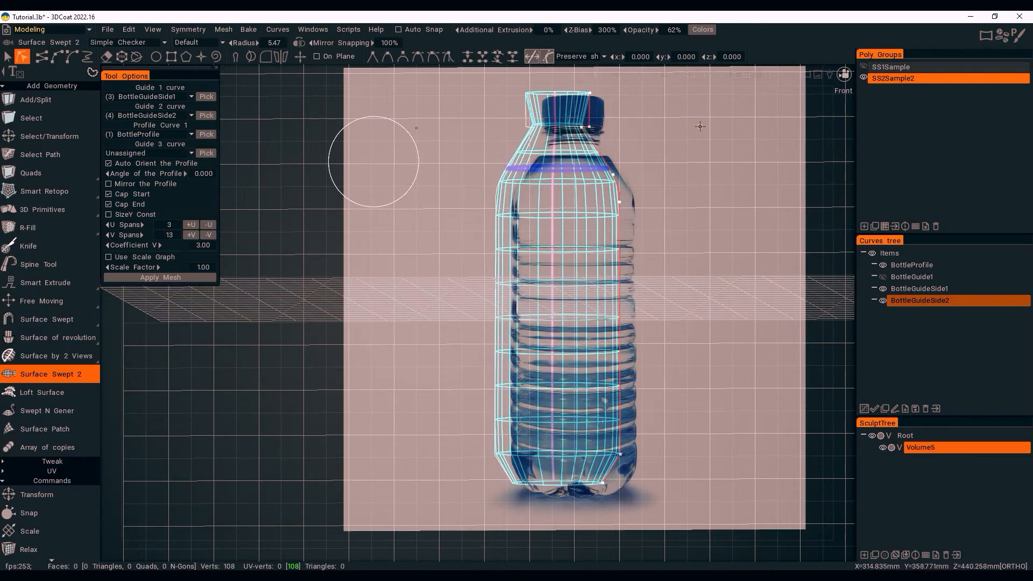
{"action": "left_click", "coordinate": [169, 235]}
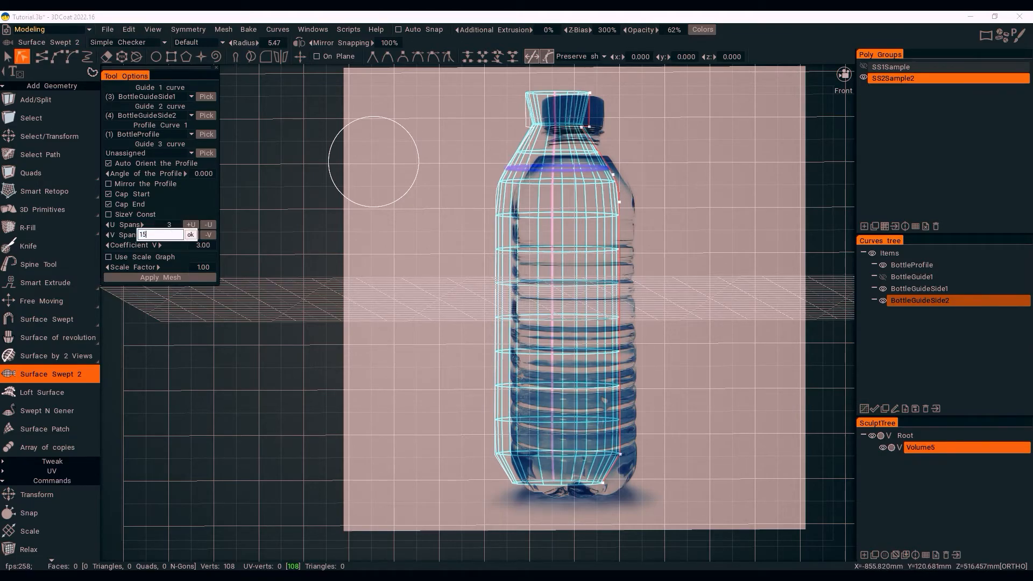
{"action": "type", "text": "15"}
{"action": "key", "text": "Return"}
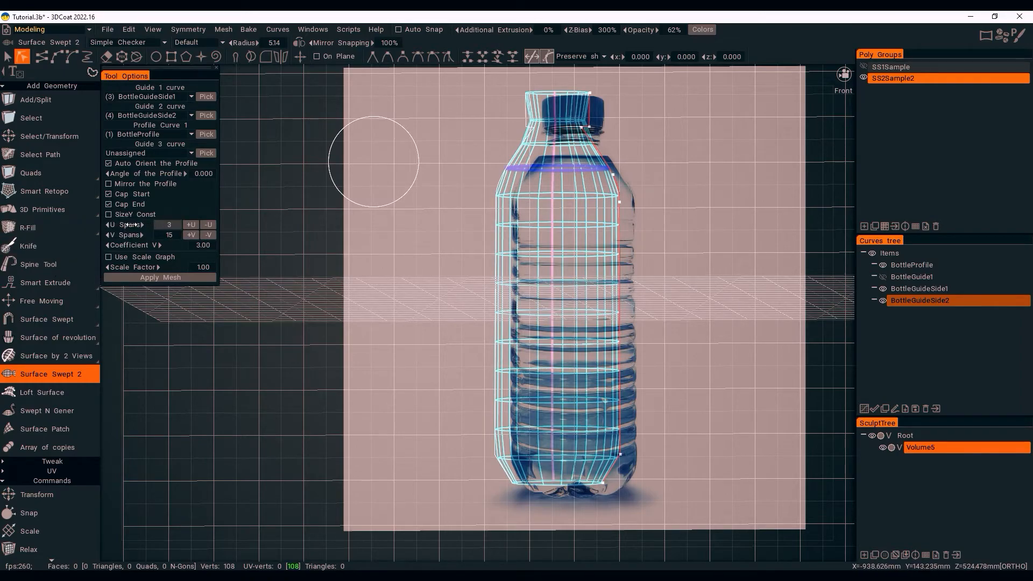
{"action": "left_click_drag", "start_coordinate": [129, 225], "coordinate": [115, 225]}
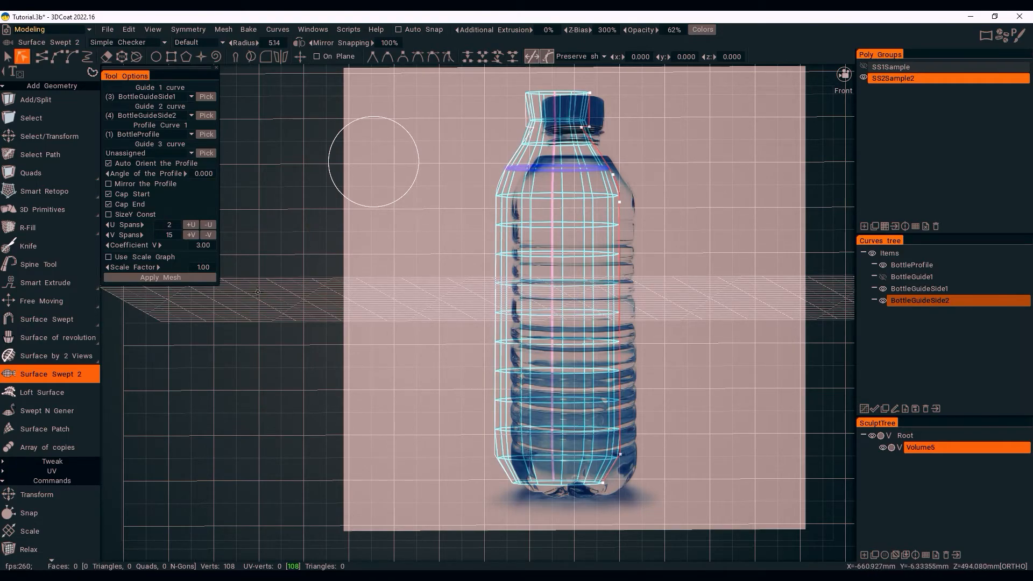
{"action": "left_click", "coordinate": [156, 279]}
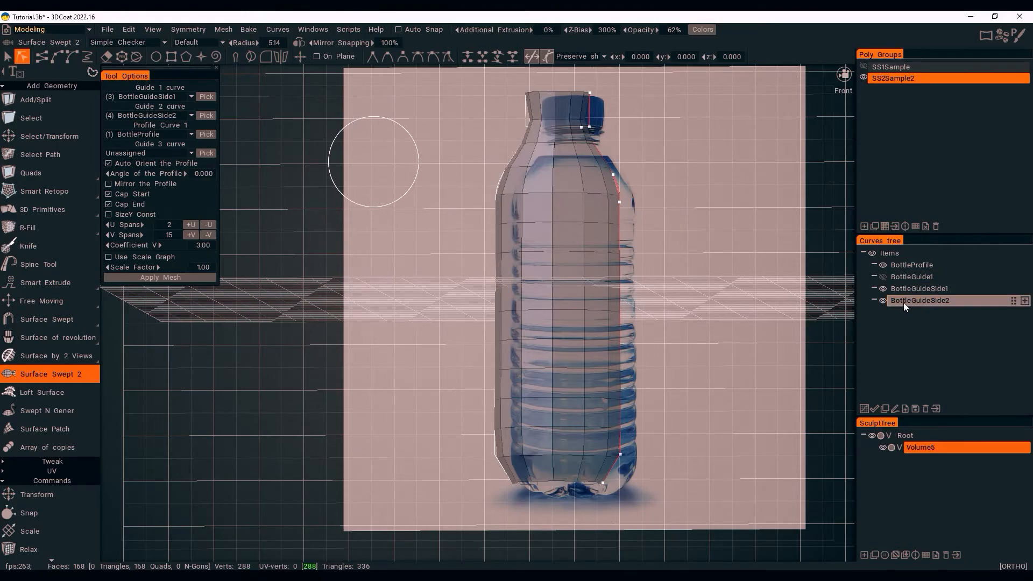
Hide the BottleProfile, BottleGuideSide1 and BottleGuideSide2 curves to leave the bottle mesh unobstructed
{"action": "middle_click_drag", "start_coordinate": [466, 183], "coordinate": [505, 226], "text": "alt"}
{"action": "right_click_drag", "start_coordinate": [504, 227], "coordinate": [572, 262], "text": "alt"}
{"action": "left_click_drag", "start_coordinate": [530, 258], "coordinate": [579, 282], "text": "alt"}
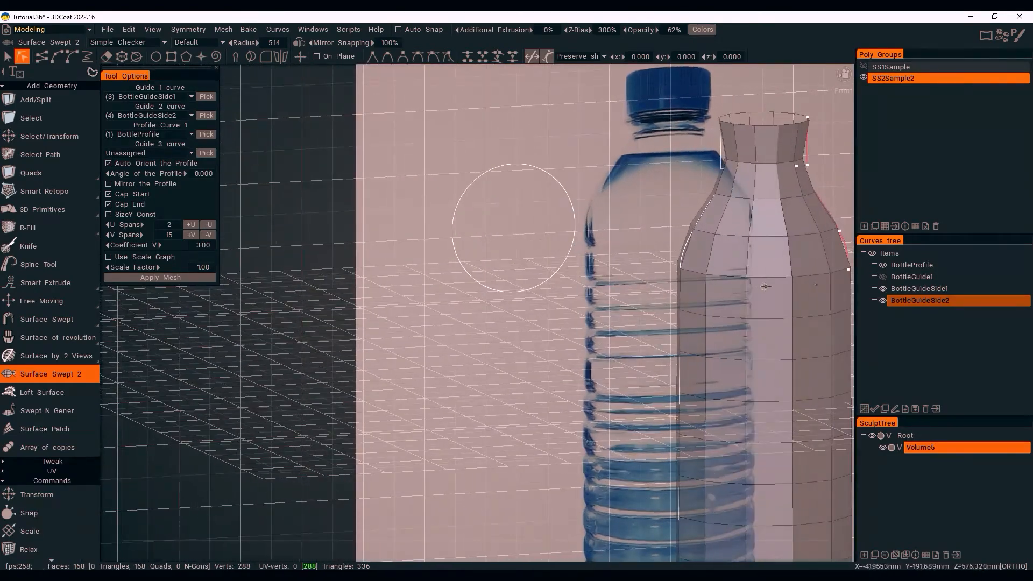
{"action": "left_click", "coordinate": [883, 265]}
{"action": "left_click", "coordinate": [883, 288]}
{"action": "left_click", "coordinate": [883, 301]}
{"action": "right_click_drag", "start_coordinate": [753, 305], "coordinate": [620, 325], "text": "alt"}
{"action": "left_click_drag", "start_coordinate": [593, 284], "coordinate": [587, 297], "text": "alt"}
{"action": "left_click_drag", "start_coordinate": [572, 375], "coordinate": [588, 317], "text": "alt"}
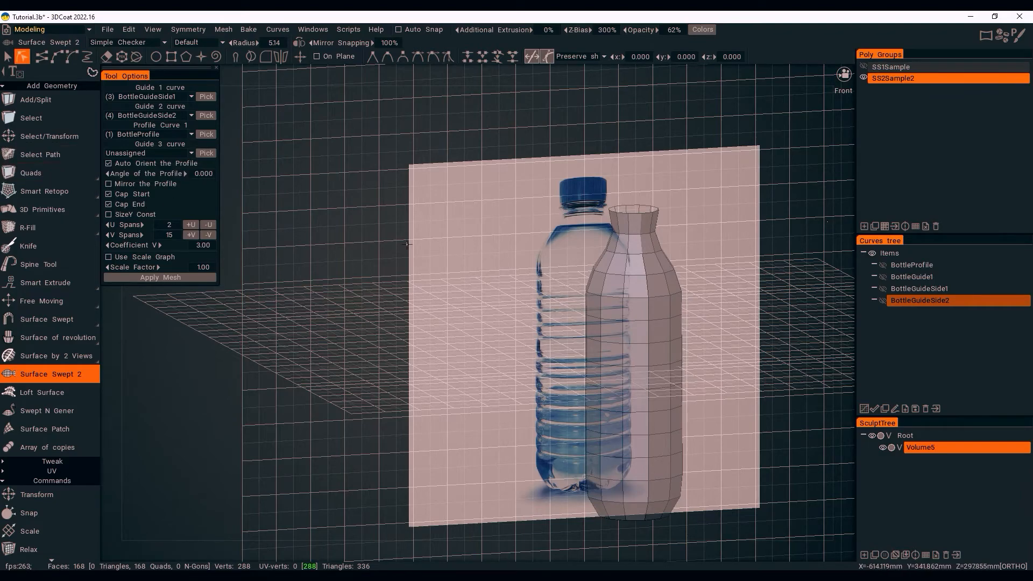
Show the SS1Sample poly group together with SS2Sample2 to compare the two bottles, keeping SS2Sample2 active
{"action": "left_click_drag", "start_coordinate": [720, 281], "coordinate": [626, 263], "text": "alt"}
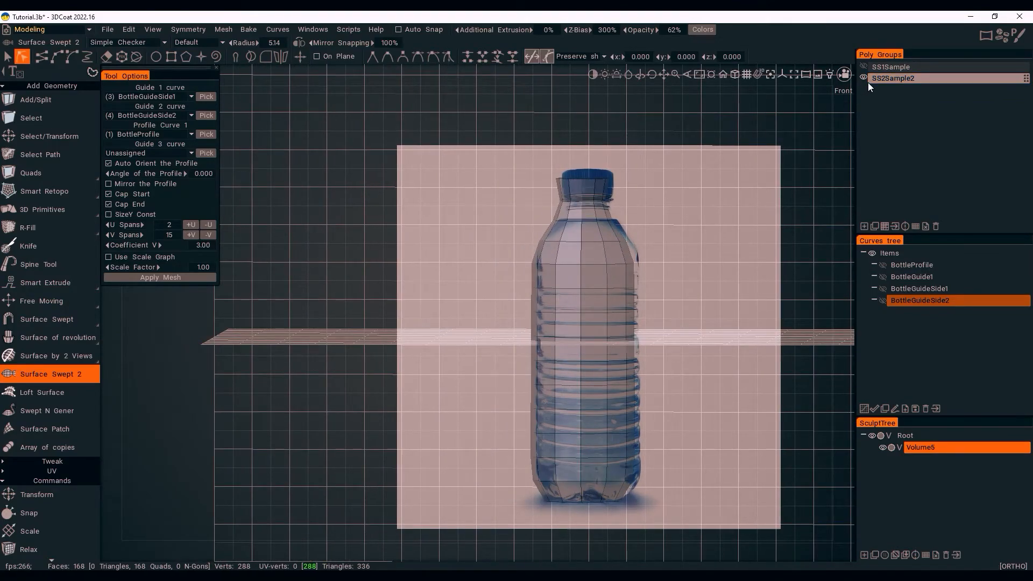
{"action": "left_click", "coordinate": [864, 67]}
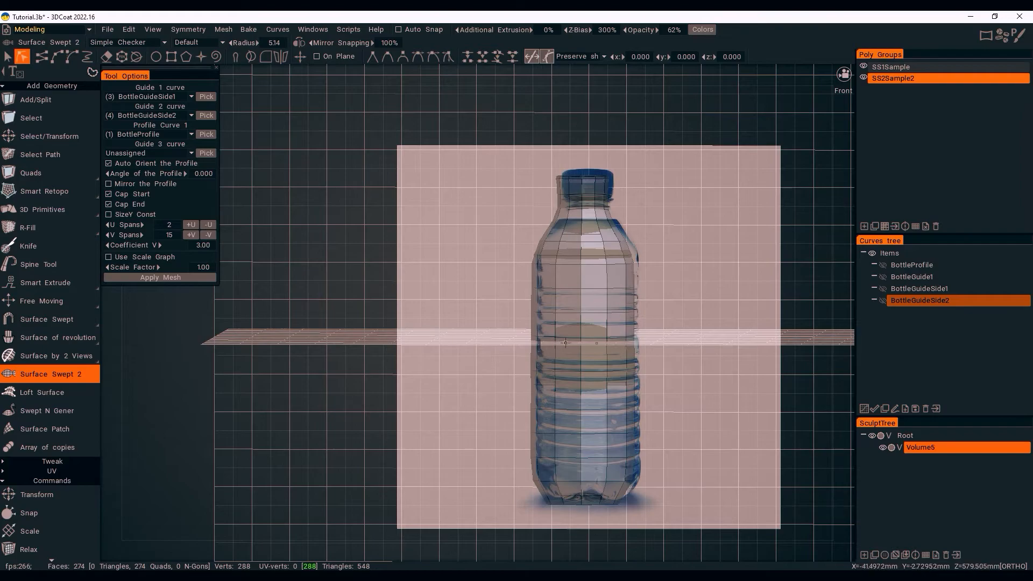
{"action": "left_click", "coordinate": [888, 80]}
{"action": "left_click", "coordinate": [891, 79]}
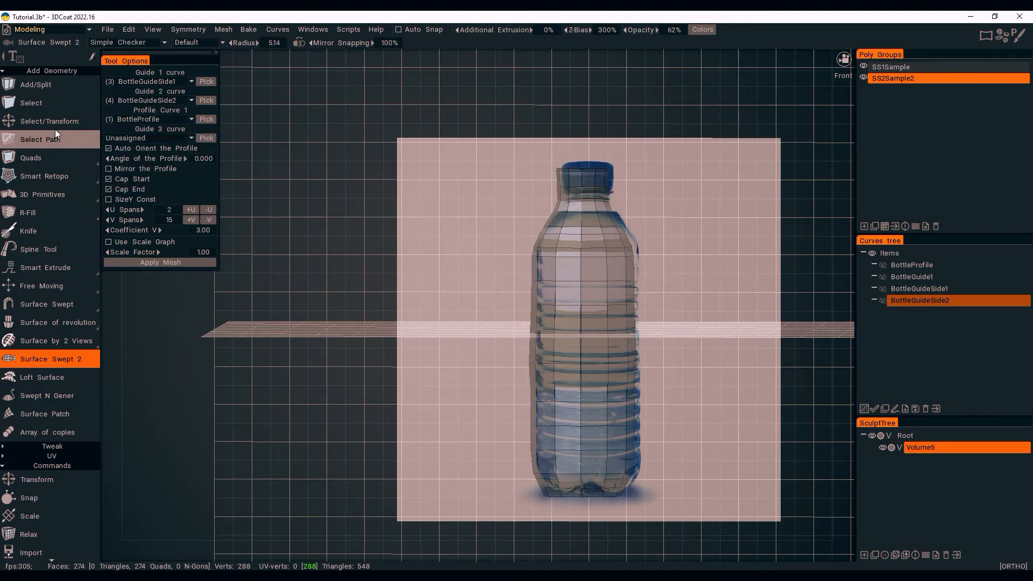
Select an edge on the bottle's shoulder with Select/Transform and examine both bottle meshes around it
{"action": "left_click", "coordinate": [44, 119]}
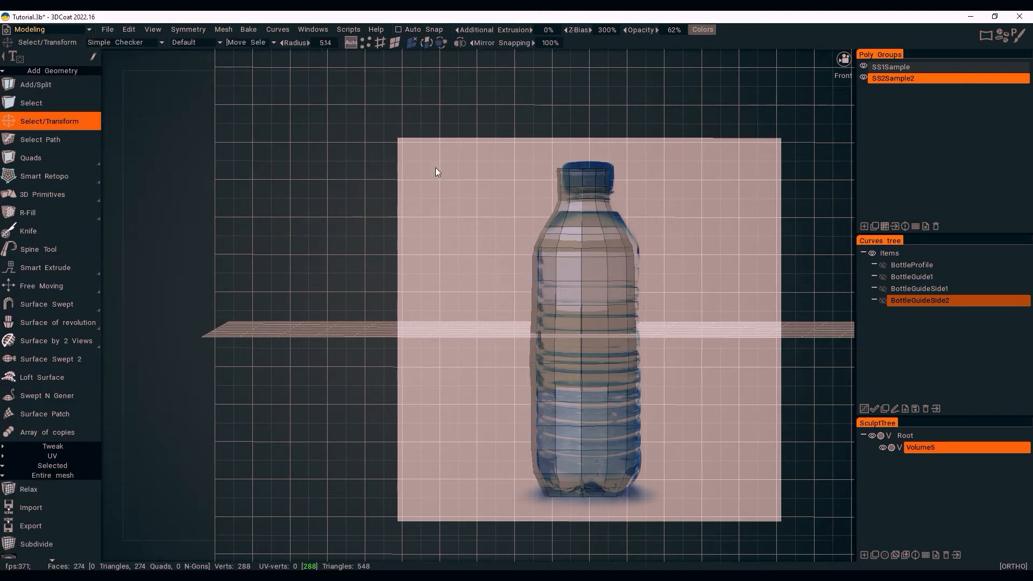
{"action": "left_click", "coordinate": [532, 269]}
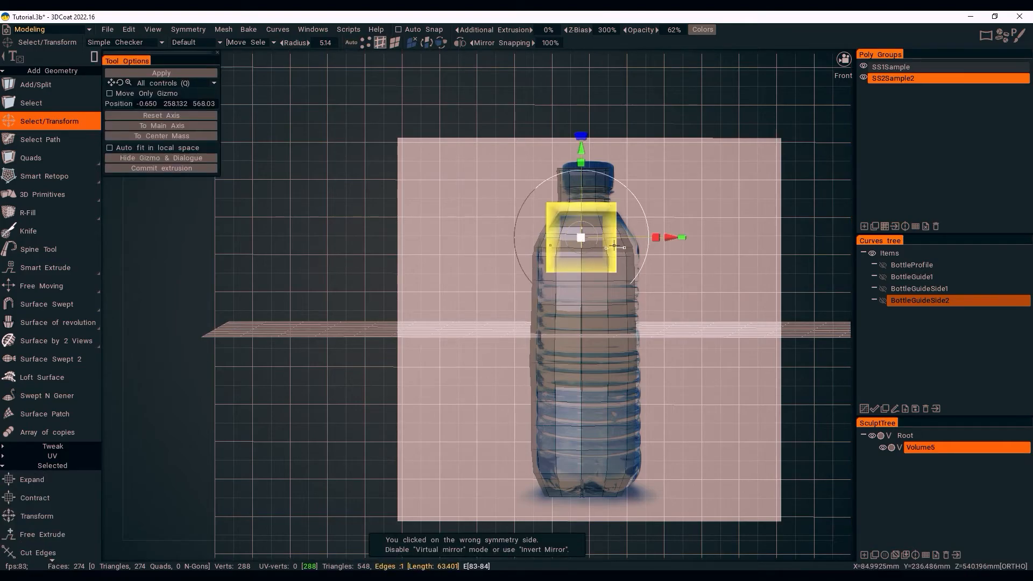
{"action": "key", "text": "f"}
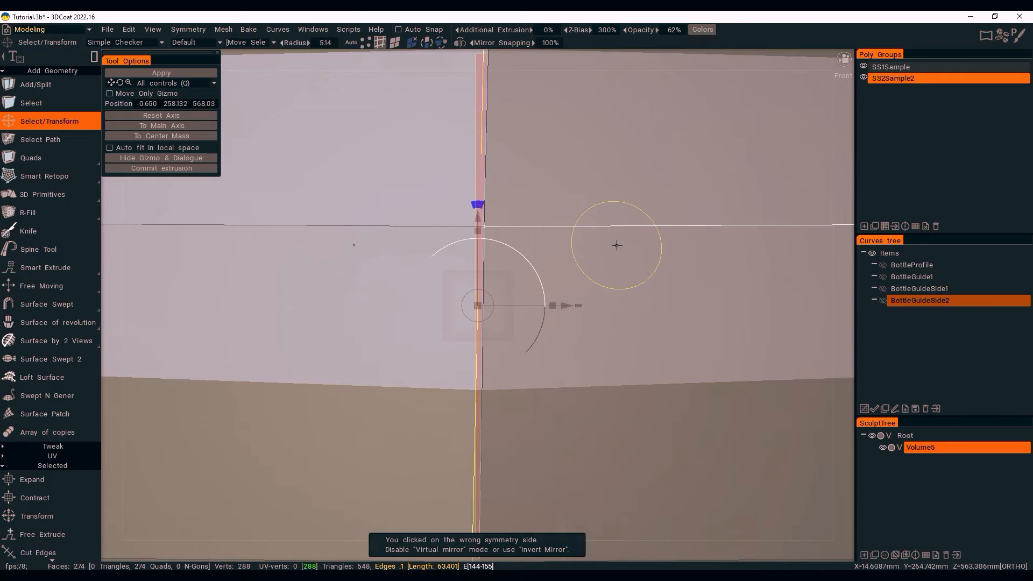
{"action": "right_click_drag", "start_coordinate": [608, 249], "coordinate": [219, 349], "text": "alt"}
{"action": "left_click_drag", "start_coordinate": [233, 361], "coordinate": [215, 334], "text": "alt"}
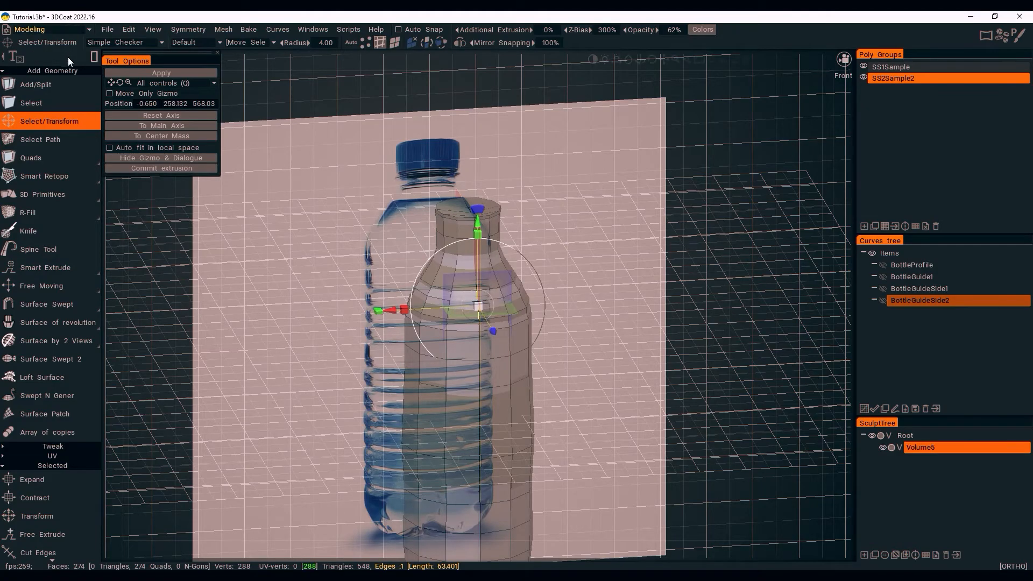
Disable X-axis mirroring in the symmetry settings, leaving symmetry itself enabled, and close the settings
{"action": "left_click", "coordinate": [176, 31]}
{"action": "left_click", "coordinate": [176, 31]}
{"action": "left_click", "coordinate": [202, 65]}
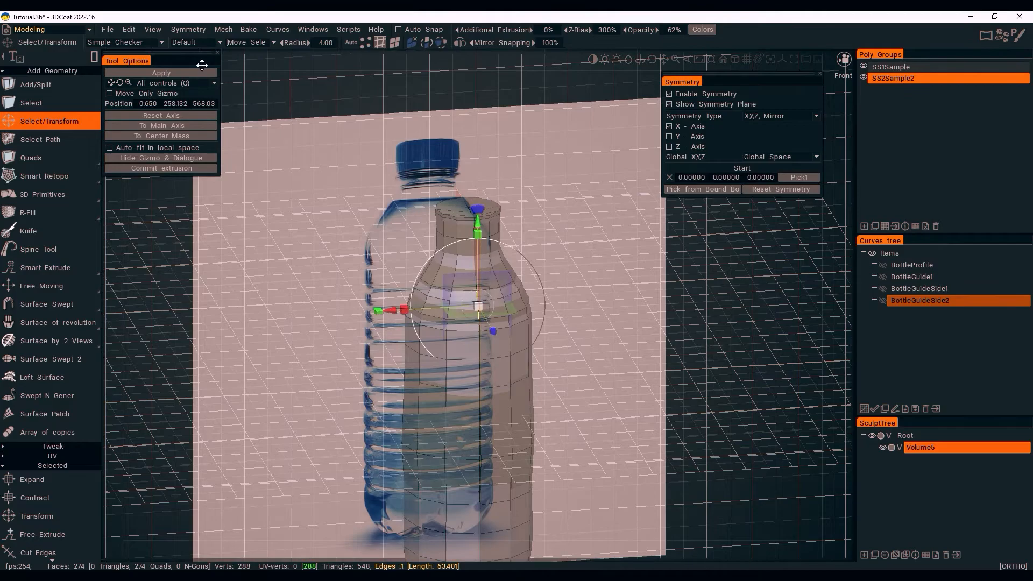
{"action": "left_click", "coordinate": [670, 127]}
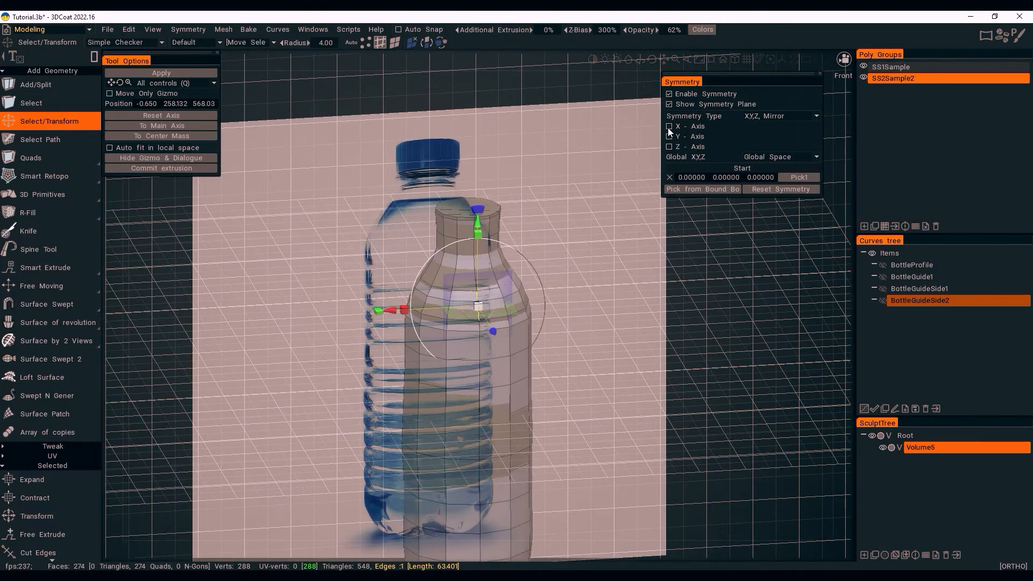
{"action": "left_click", "coordinate": [820, 73]}
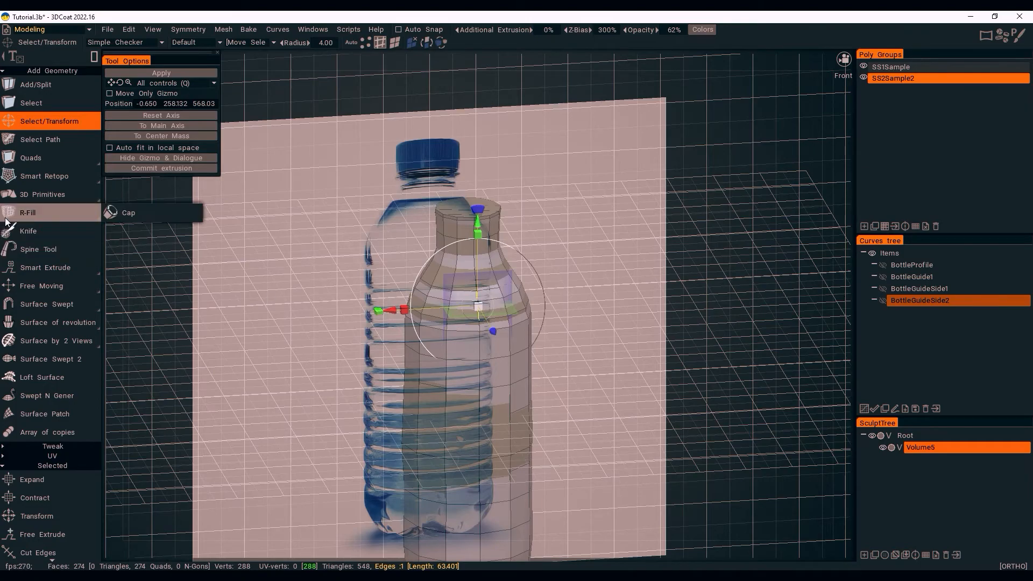
Look through the modeling tools and switch from Select/Transform to the plain Select tool
{"action": "mouse_move", "coordinate": [17, 263]}
{"action": "scroll", "coordinate": [40, 259], "scroll_direction": "down", "scroll_amount": 5}
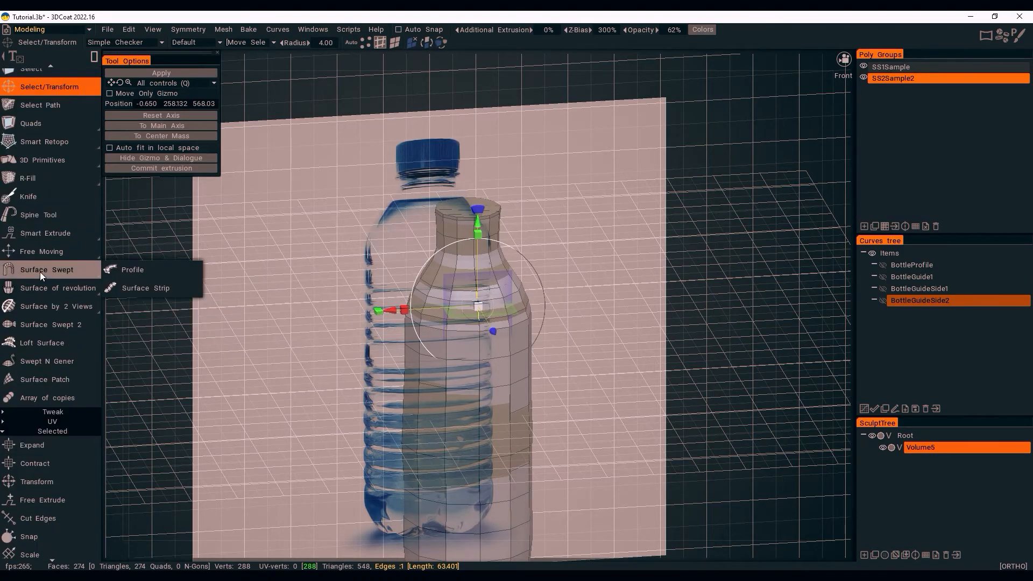
{"action": "scroll", "coordinate": [40, 267], "scroll_direction": "down", "scroll_amount": 5}
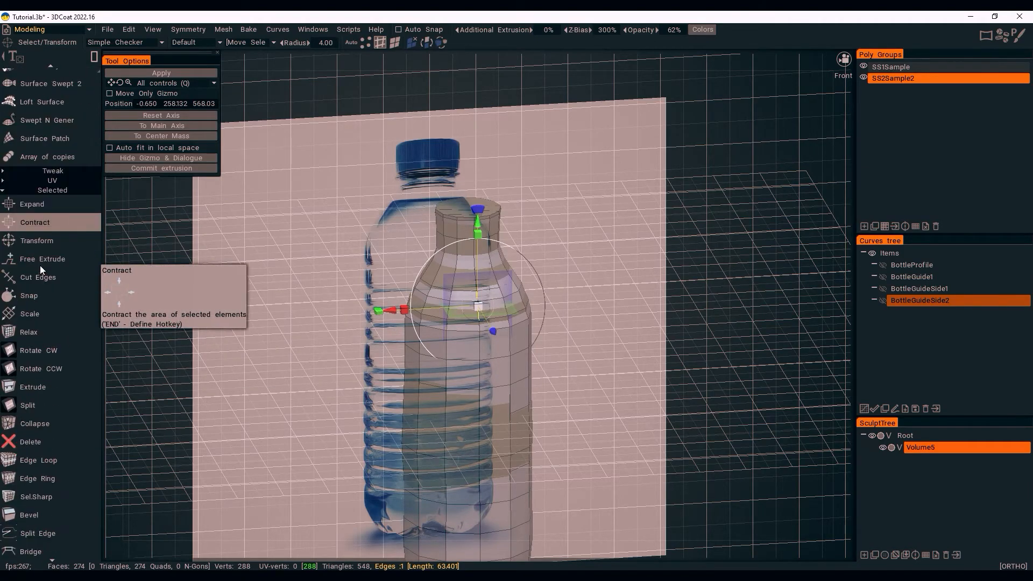
{"action": "scroll", "coordinate": [40, 266], "scroll_direction": "down", "scroll_amount": 4}
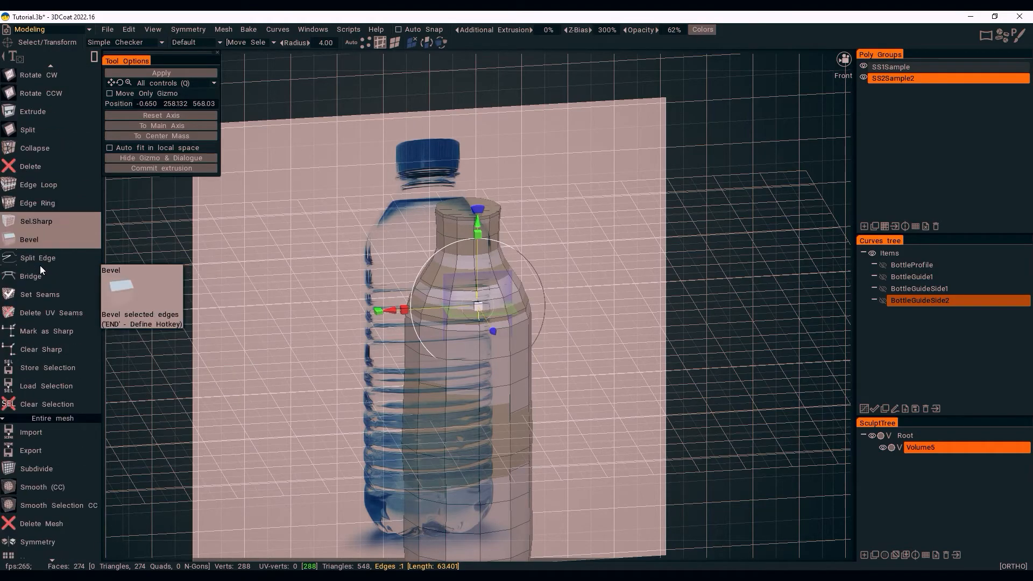
{"action": "scroll", "coordinate": [40, 265], "scroll_direction": "up", "scroll_amount": 14}
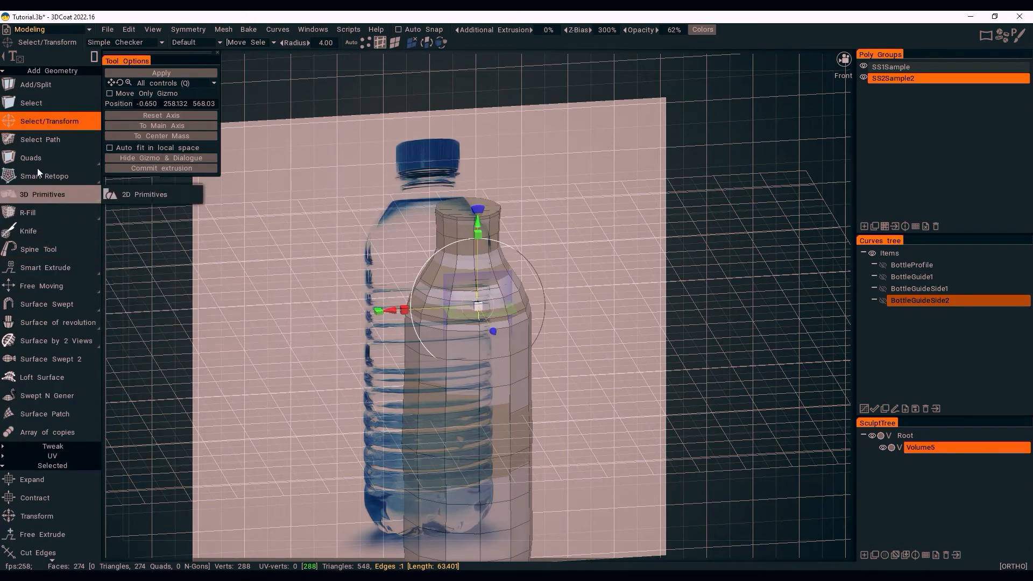
{"action": "left_click", "coordinate": [40, 102]}
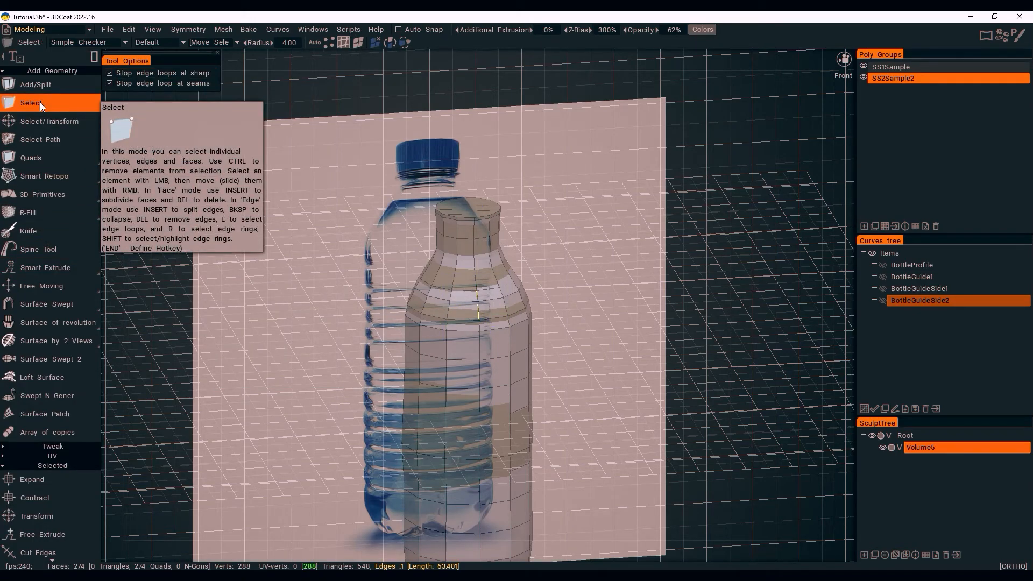
Compare the two bottle meshes individually, viewing SS2Sample2 alone first and SS1Sample alone second
{"action": "left_click", "coordinate": [863, 66]}
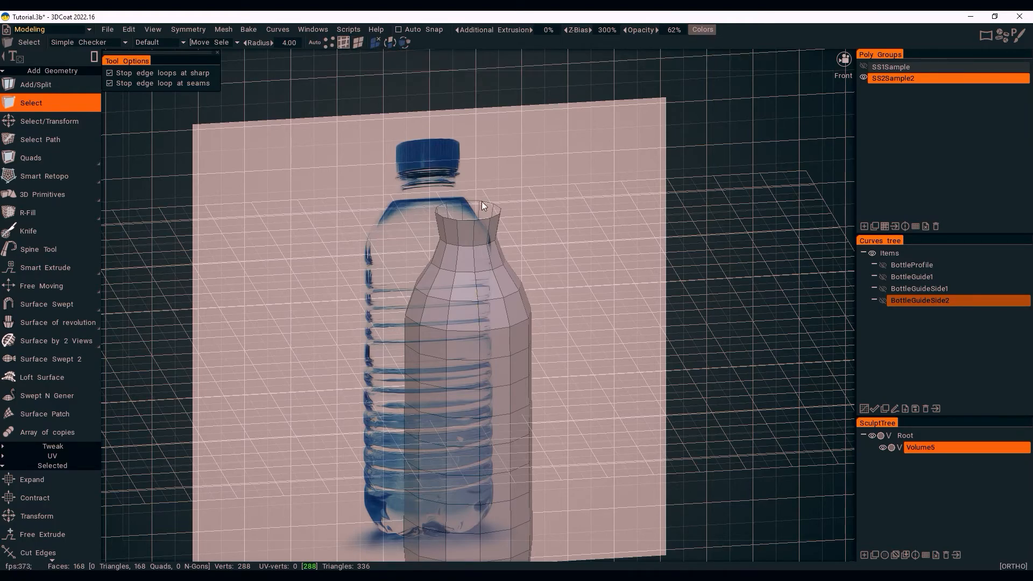
{"action": "left_click_drag", "start_coordinate": [783, 178], "coordinate": [609, 191], "text": "alt"}
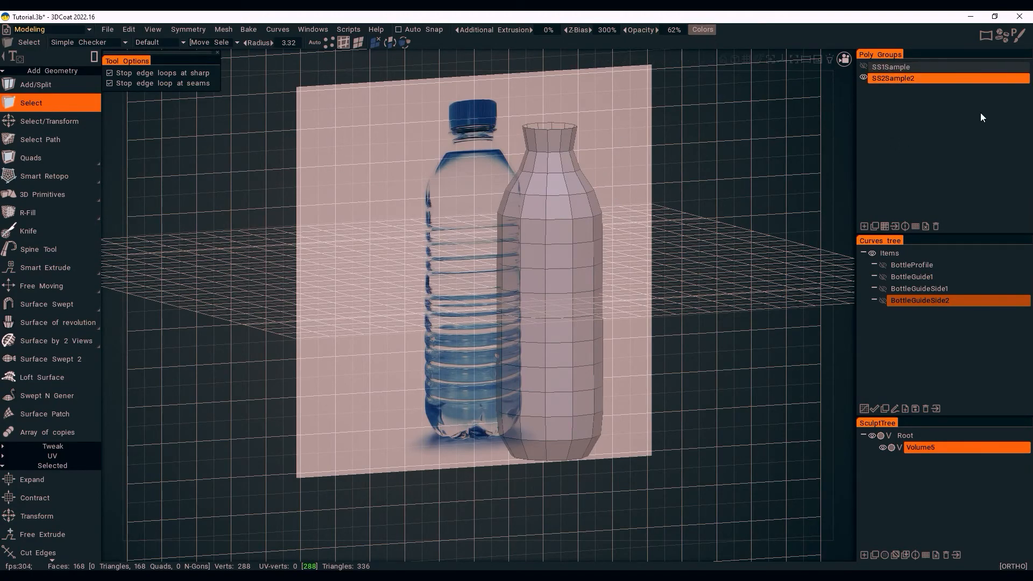
{"action": "left_click", "coordinate": [863, 77]}
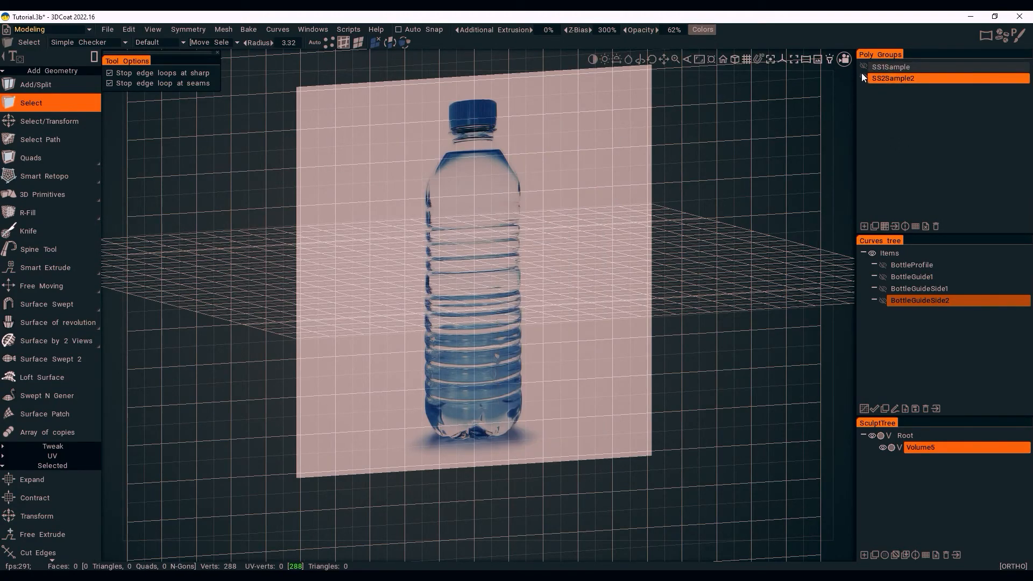
{"action": "left_click", "coordinate": [865, 66]}
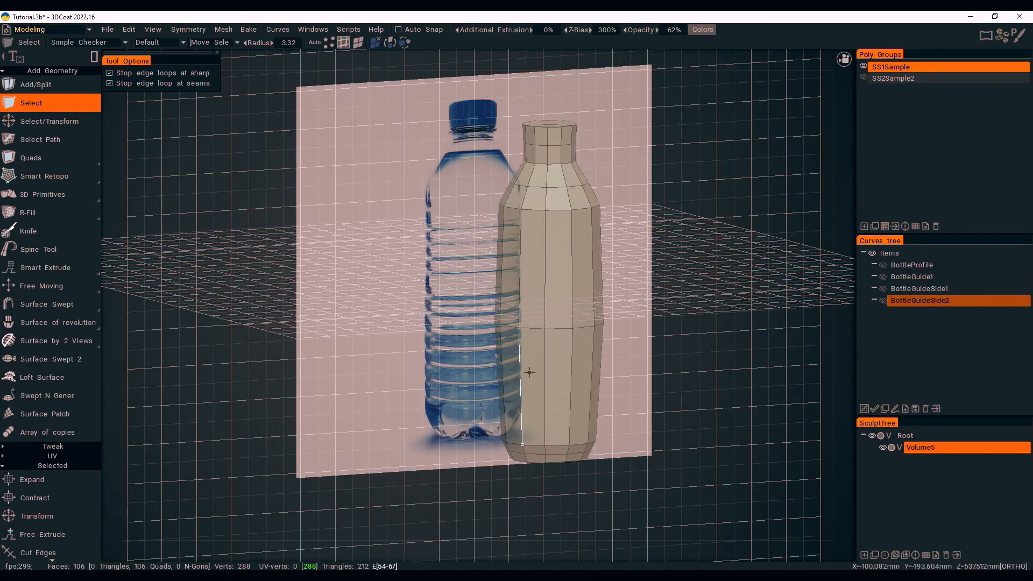